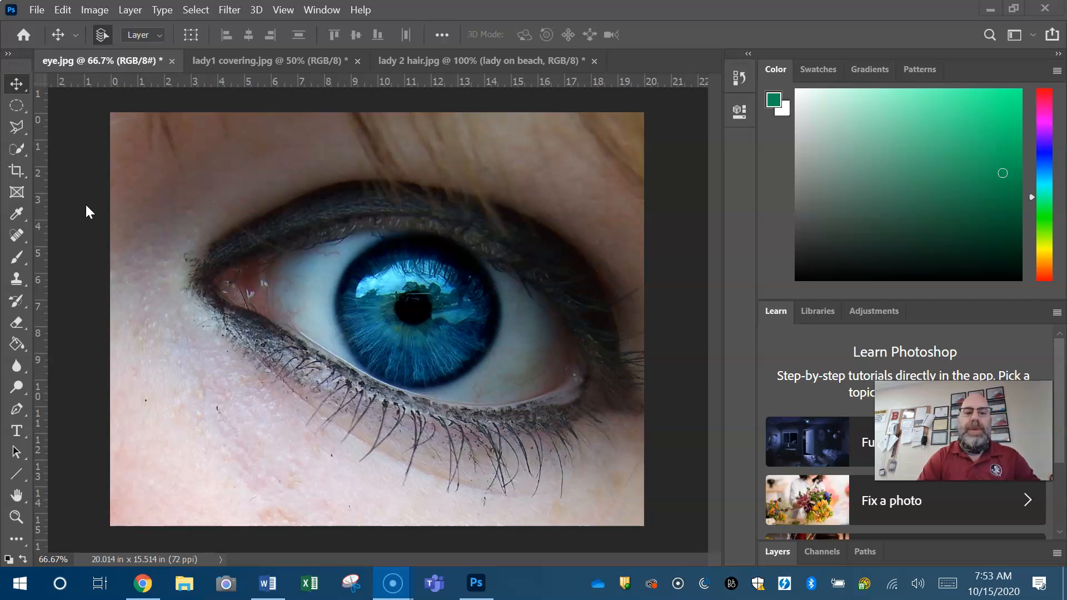
Show the Adjustments panel with the available adjustment layer types
{"action": "left_click", "coordinate": [91, 11]}
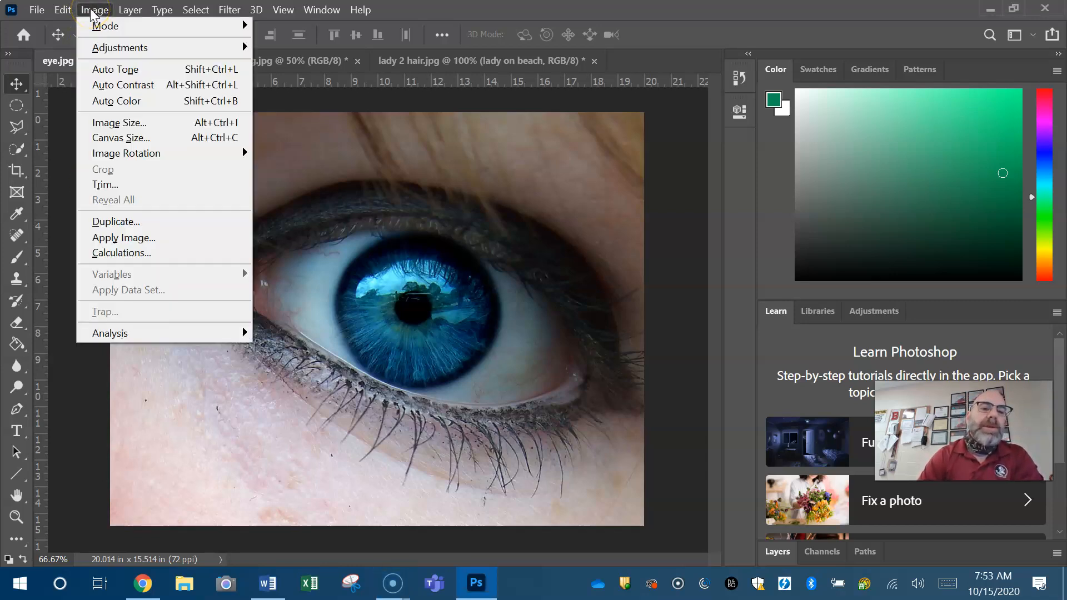
{"action": "mouse_move", "coordinate": [227, 50]}
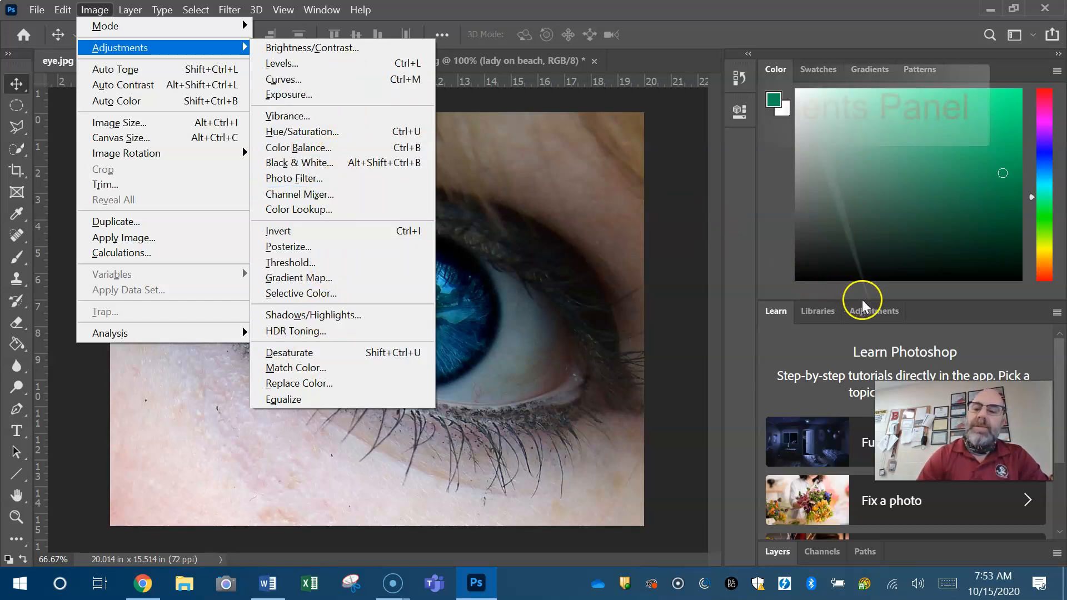
{"action": "left_click", "coordinate": [874, 313]}
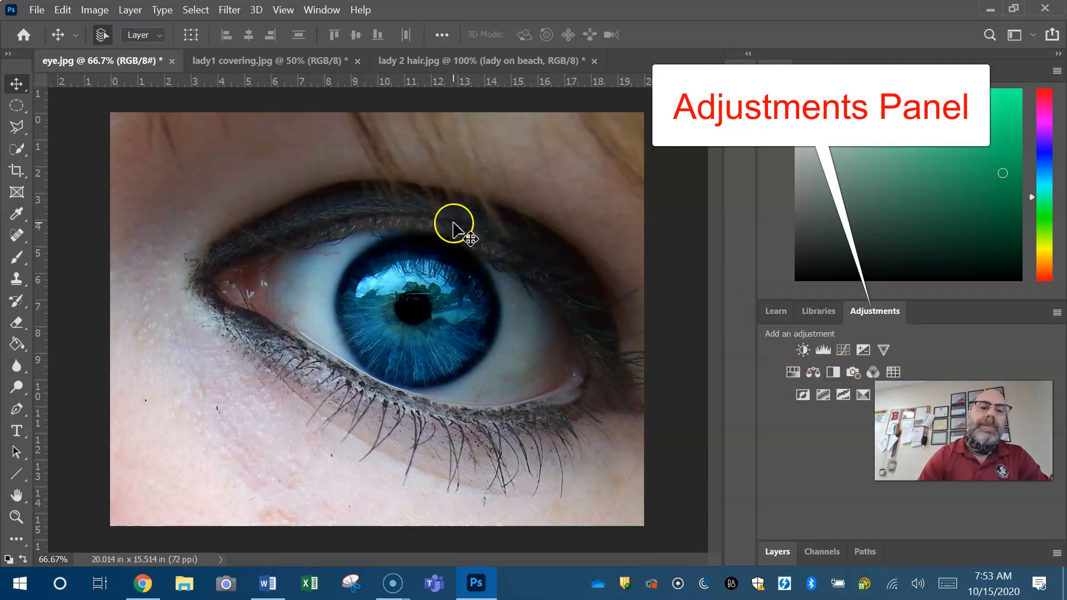
{"action": "left_click", "coordinate": [100, 15]}
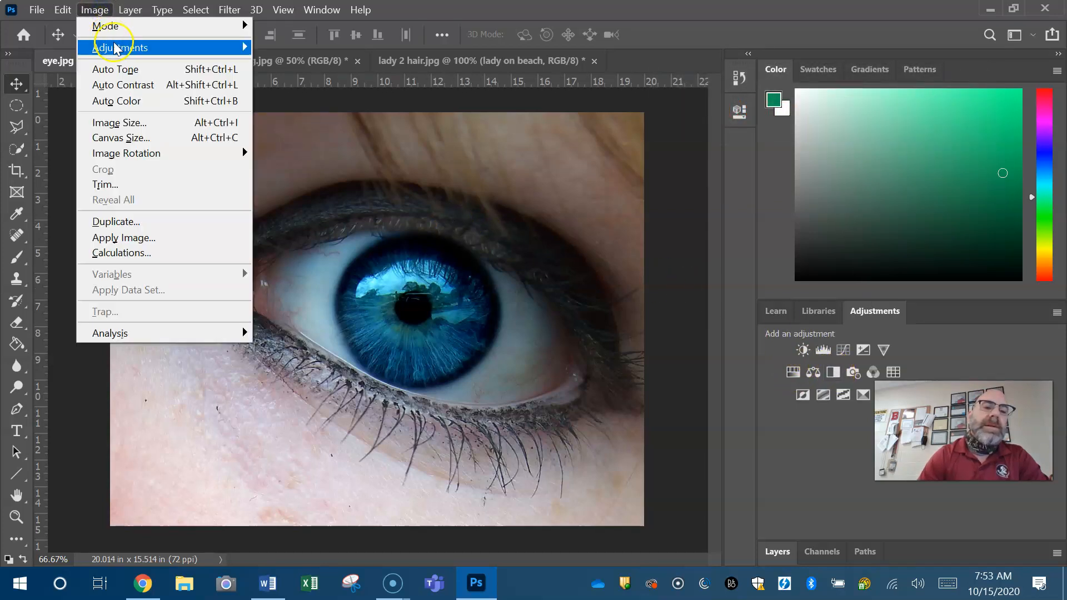
{"action": "mouse_move", "coordinate": [122, 48]}
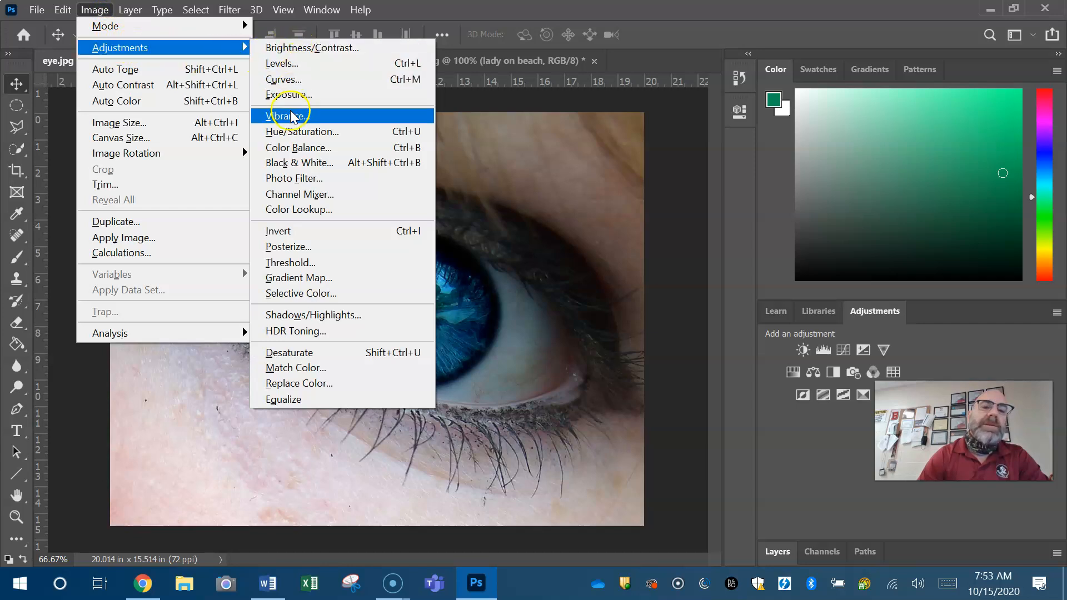
{"action": "left_click", "coordinate": [407, 12]}
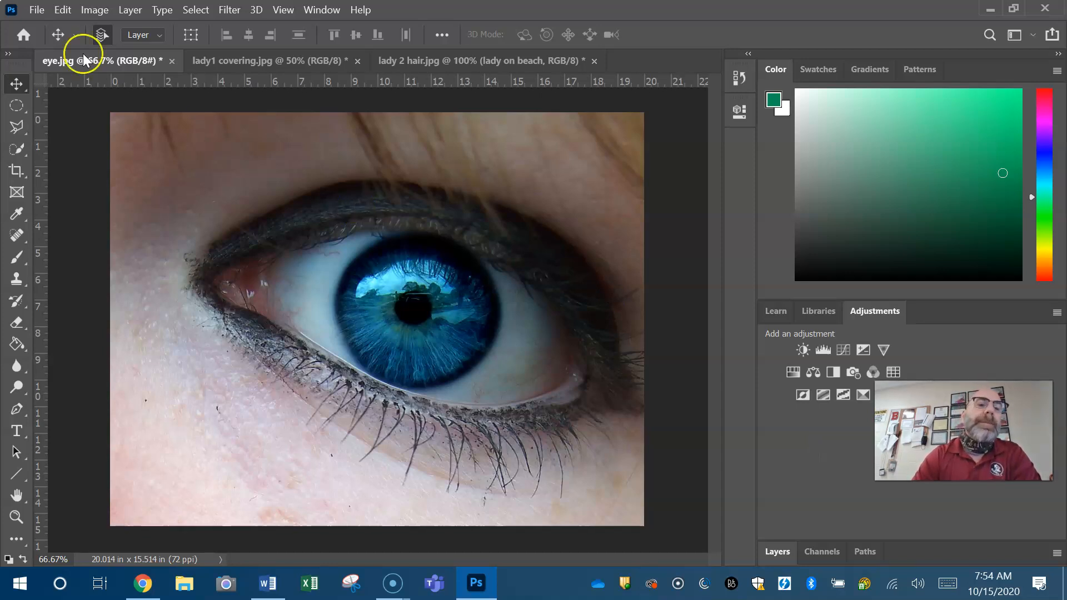
{"action": "left_click", "coordinate": [93, 10]}
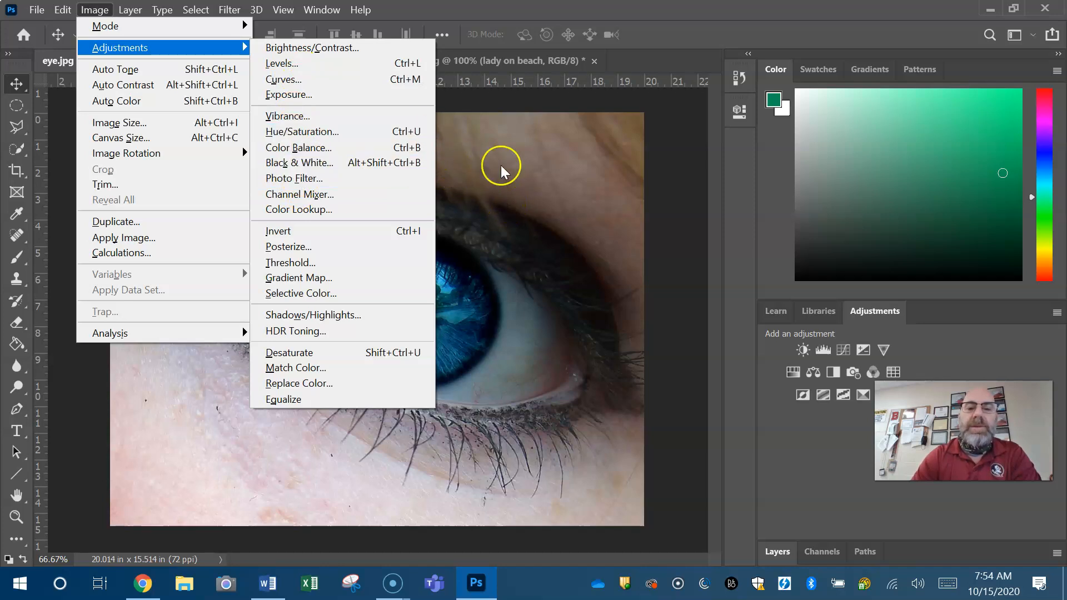
{"action": "left_click", "coordinate": [666, 29]}
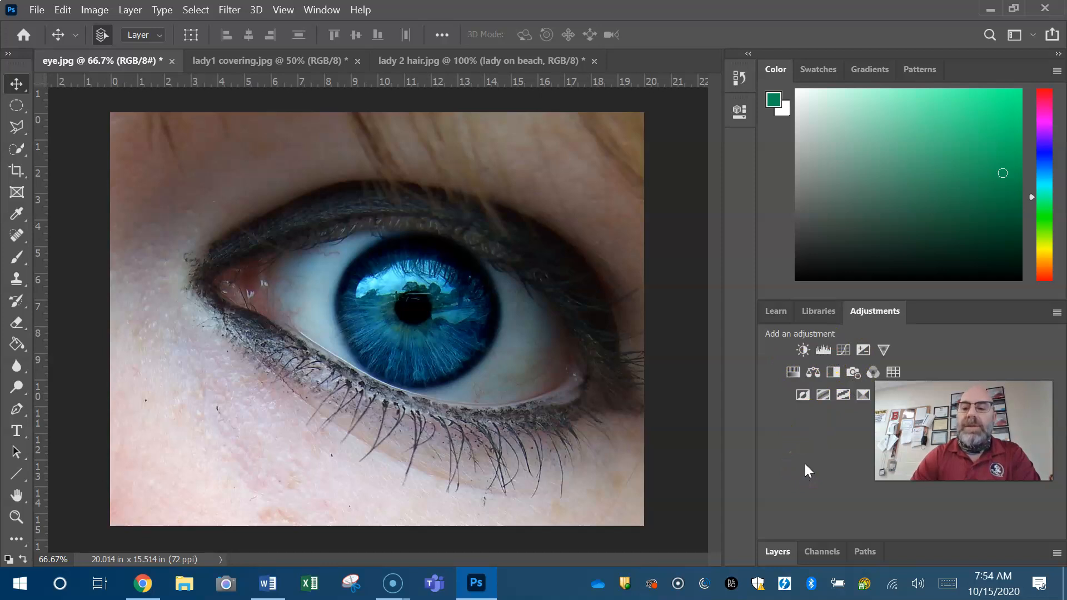
Dock the collapsed Layers, Channels and Paths group together with the Color, Swatches, Gradients and Patterns panels
{"action": "left_click", "coordinate": [328, 10]}
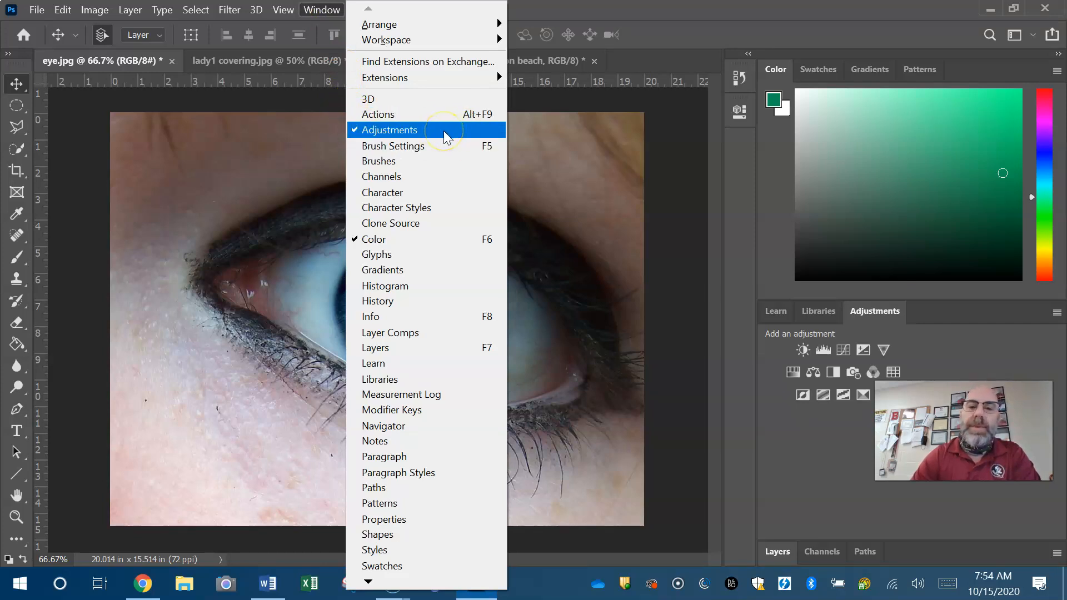
{"action": "left_click", "coordinate": [917, 545]}
{"action": "left_click_drag", "start_coordinate": [916, 546], "coordinate": [899, 68]}
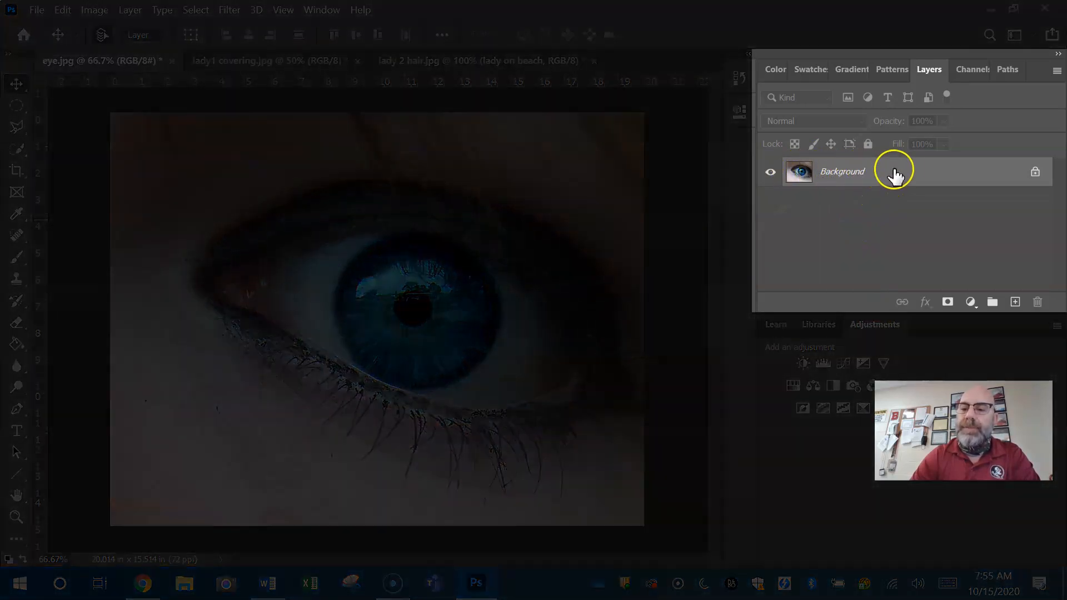
Convert the locked Background into a regular layer with the default name Layer 0, and toggle its visibility off and on
{"action": "right_click", "coordinate": [906, 173]}
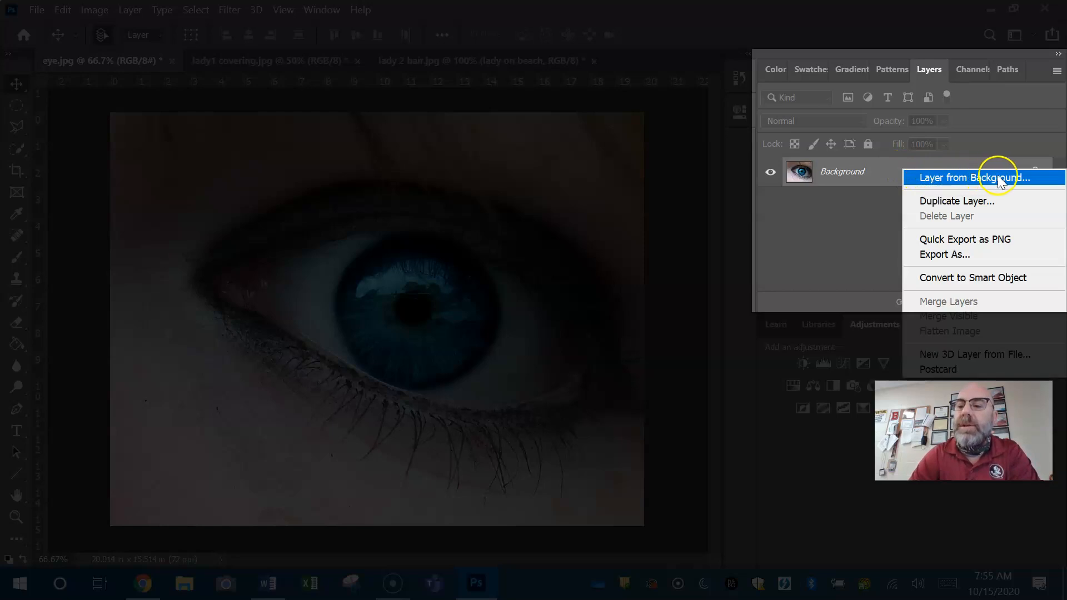
{"action": "left_click", "coordinate": [1021, 179]}
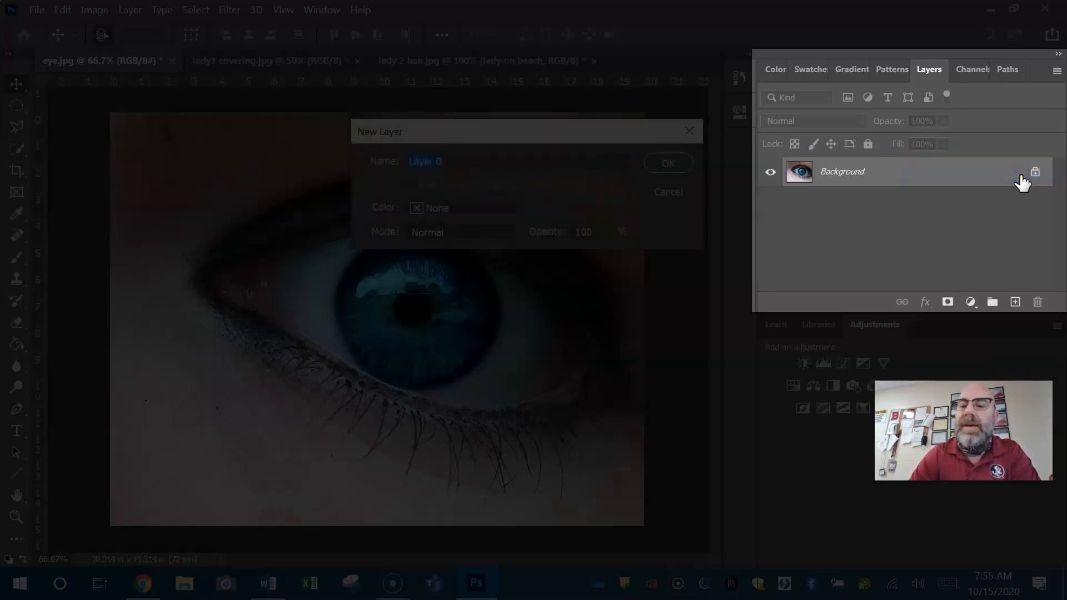
{"action": "left_click", "coordinate": [684, 162]}
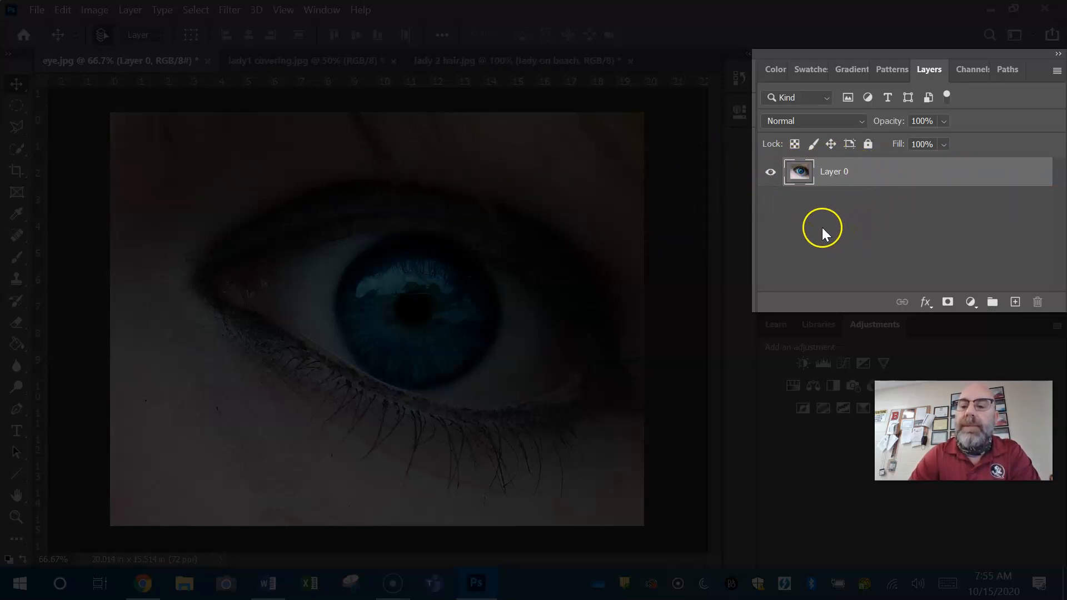
{"action": "left_click", "coordinate": [770, 174]}
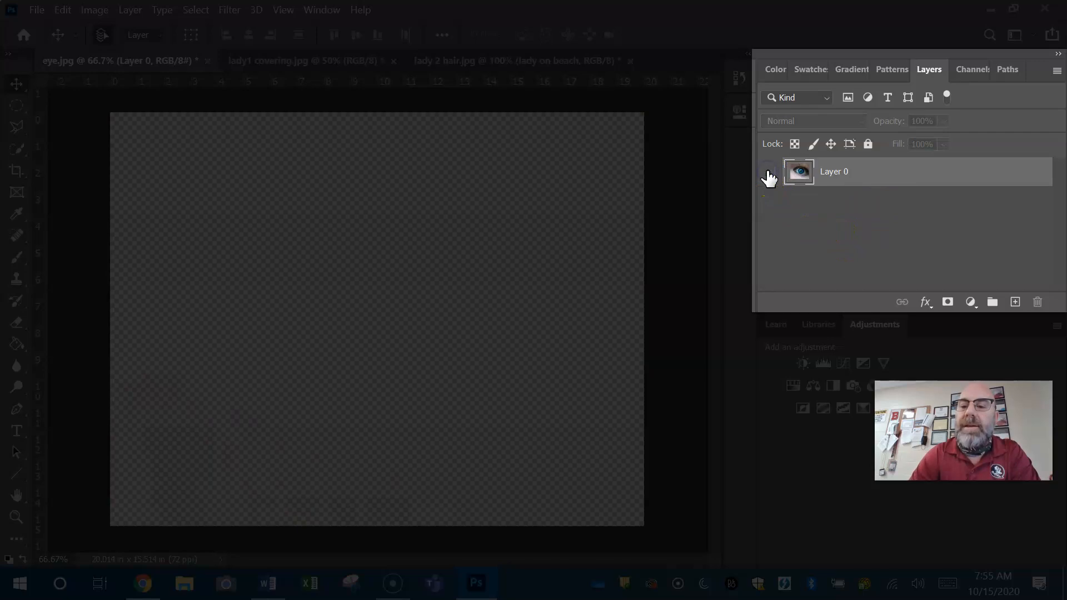
{"action": "left_click", "coordinate": [769, 173]}
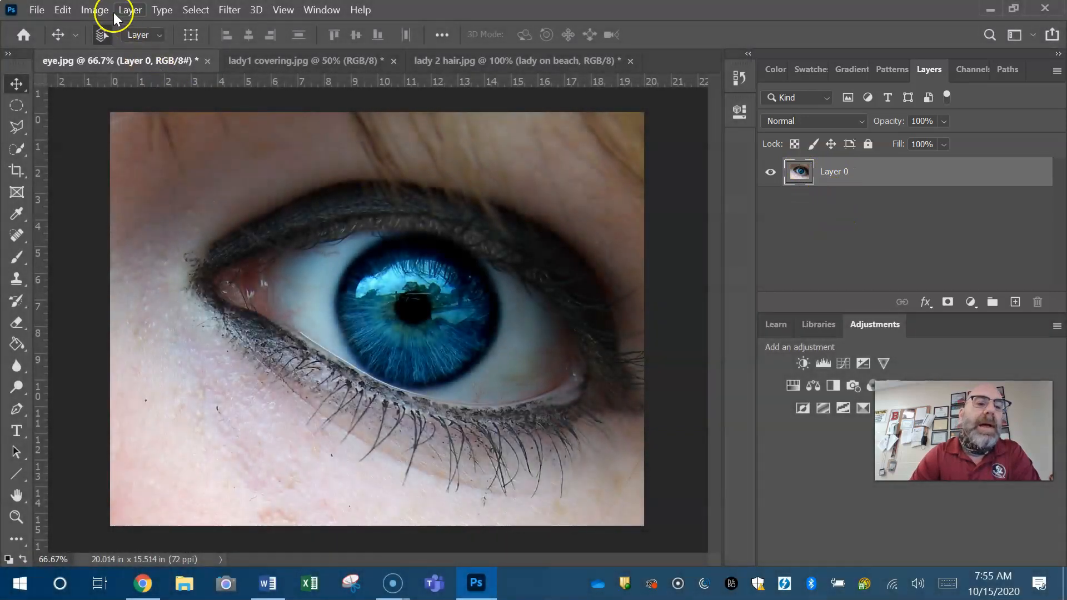
Apply a Hue/Saturation adjustment directly to Layer 0, raising the hue and saturation and slightly lowering the lightness
{"action": "left_click", "coordinate": [97, 10]}
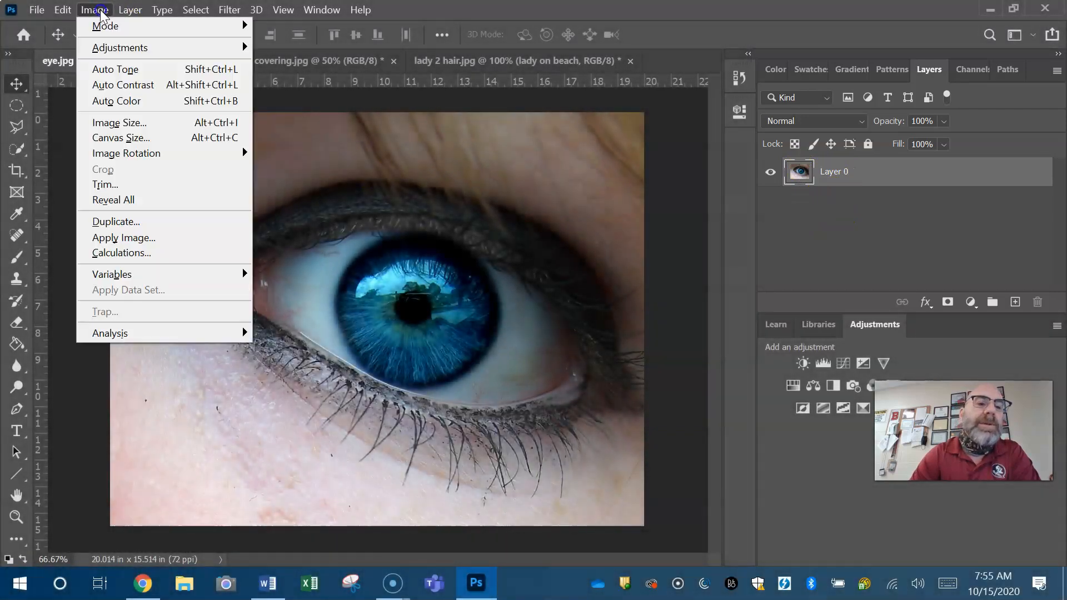
{"action": "mouse_move", "coordinate": [194, 56]}
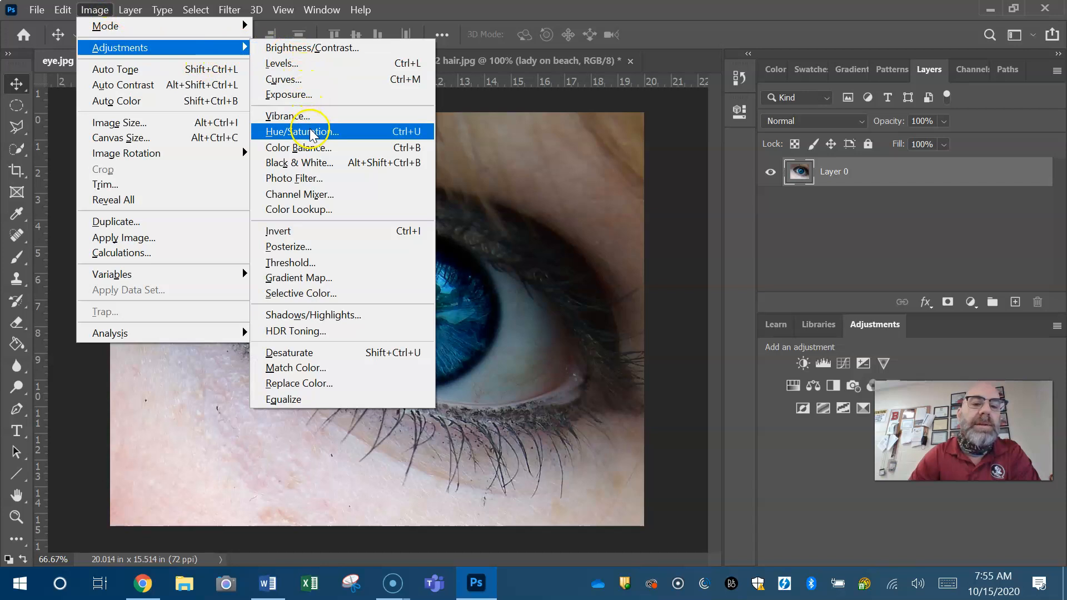
{"action": "left_click", "coordinate": [309, 130]}
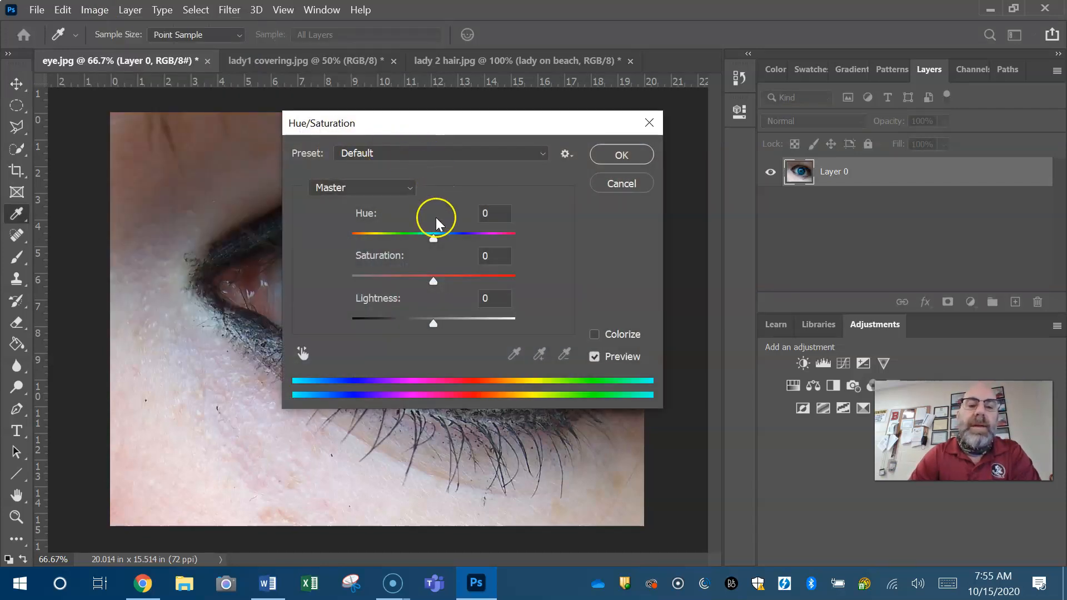
{"action": "left_click_drag", "start_coordinate": [436, 235], "coordinate": [468, 239]}
{"action": "left_click_drag", "start_coordinate": [435, 281], "coordinate": [482, 282]}
{"action": "left_click", "coordinate": [434, 324]}
{"action": "left_click_drag", "start_coordinate": [432, 325], "coordinate": [422, 325]}
{"action": "left_click", "coordinate": [632, 160]}
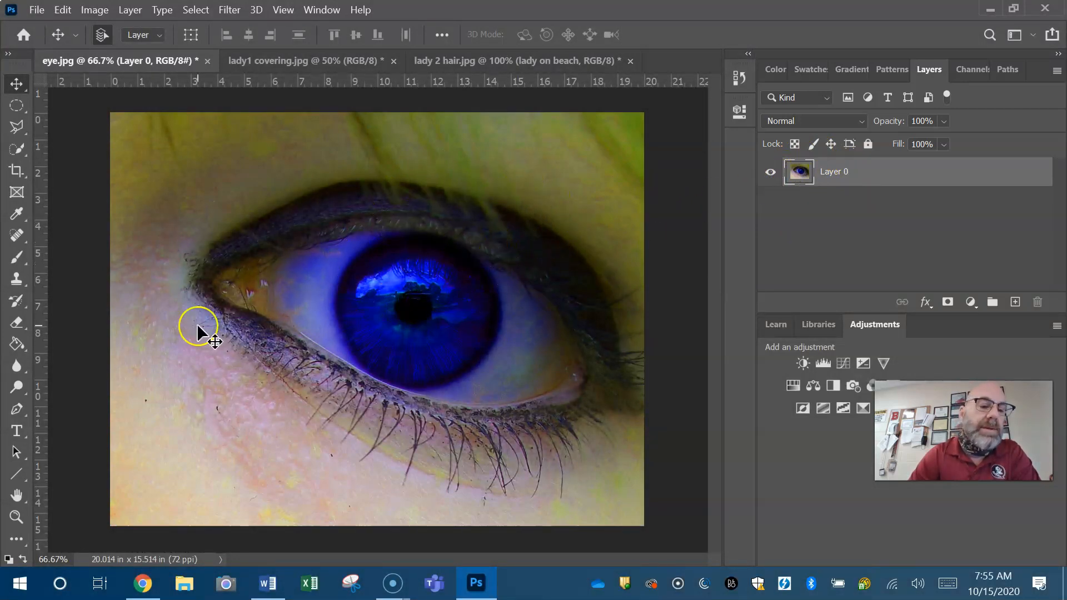
Zoom in on the edge of the pupil to 12800% to examine the individual pixels
{"action": "left_click", "coordinate": [17, 516]}
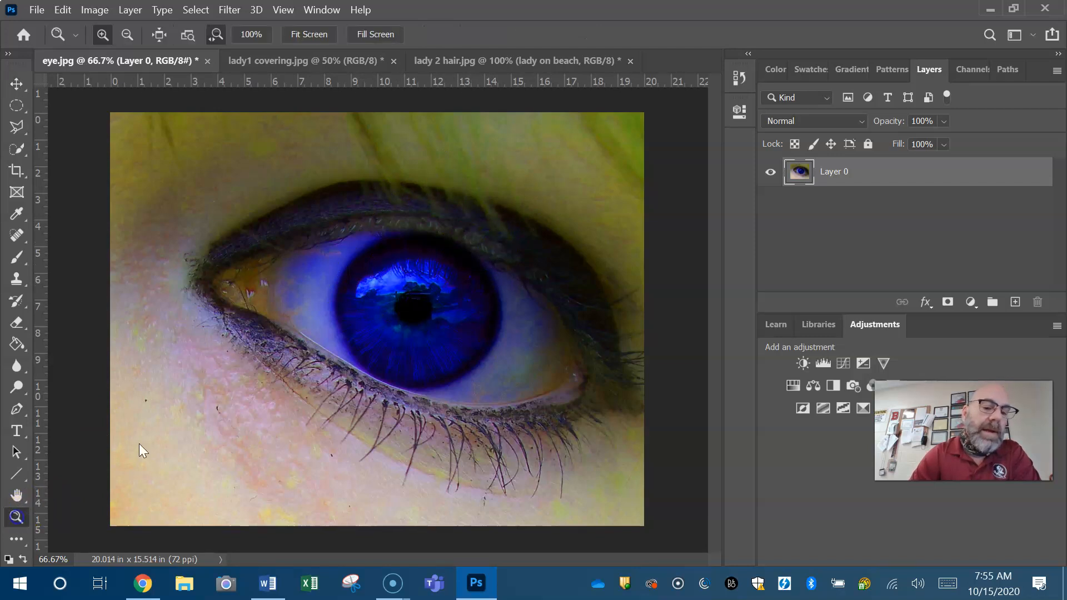
{"action": "left_click", "coordinate": [400, 298]}
{"action": "left_click", "coordinate": [398, 300]}
{"action": "left_click", "coordinate": [399, 300]}
{"action": "left_click", "coordinate": [398, 300]}
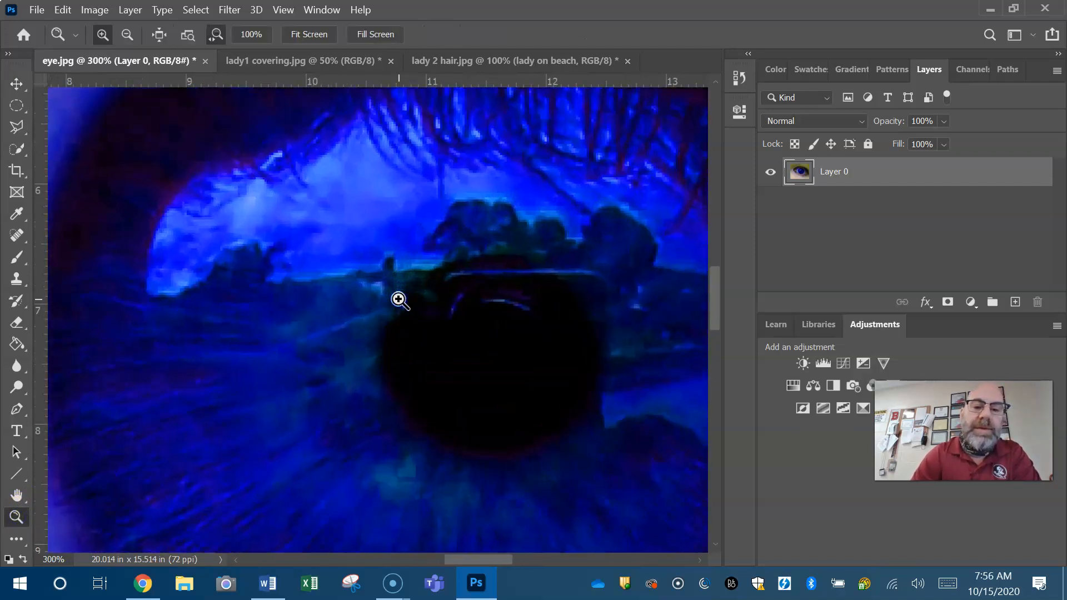
{"action": "left_click", "coordinate": [398, 300]}
{"action": "left_click", "coordinate": [399, 300]}
{"action": "left_click", "coordinate": [398, 300]}
{"action": "left_click", "coordinate": [399, 300]}
{"action": "left_click", "coordinate": [399, 301]}
{"action": "left_click", "coordinate": [398, 300]}
{"action": "left_click", "coordinate": [398, 300]}
{"action": "left_click", "coordinate": [399, 300]}
{"action": "left_click", "coordinate": [399, 300]}
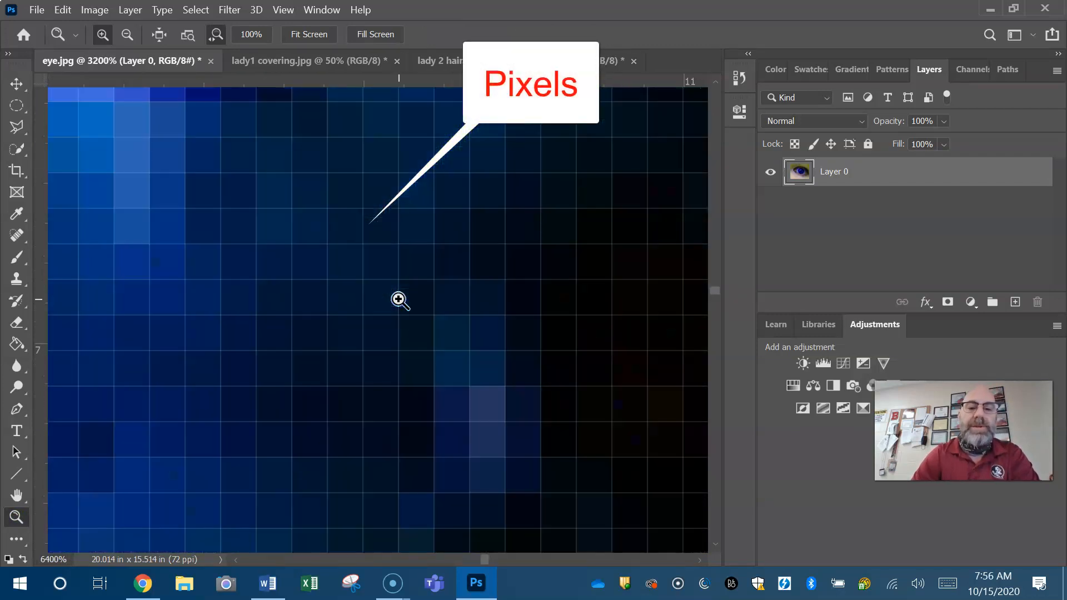
{"action": "left_click", "coordinate": [399, 300]}
{"action": "left_click", "coordinate": [399, 288]}
{"action": "left_click", "coordinate": [428, 291]}
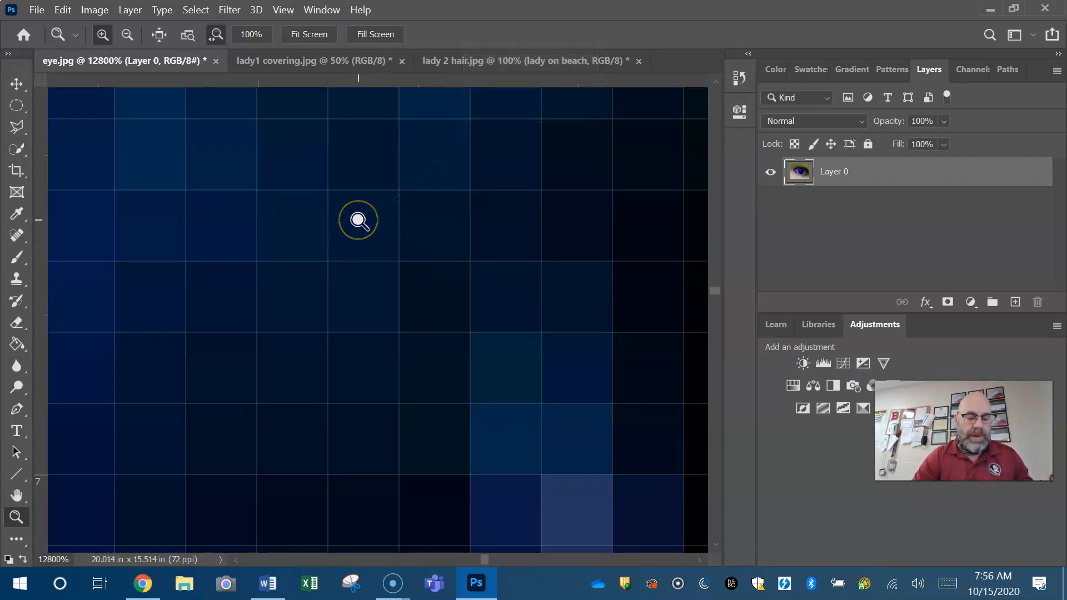
Zoom back out from the pixel view until the whole eye image is shown
{"action": "key", "text": "alt"}
{"action": "left_click", "coordinate": [358, 220], "text": "alt"}
{"action": "left_click", "coordinate": [358, 220], "text": "alt"}
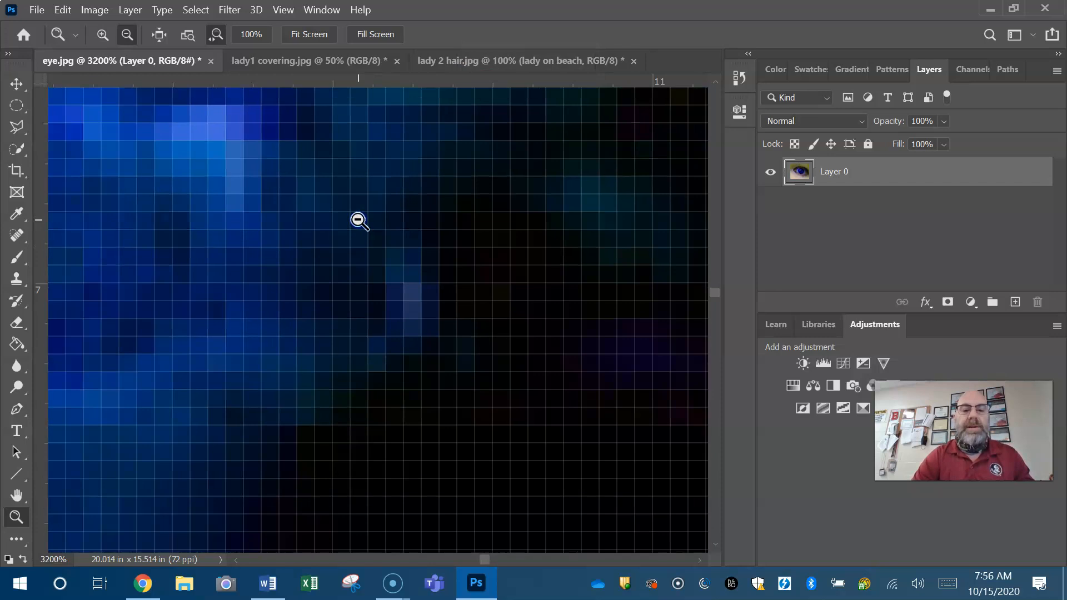
{"action": "left_click", "coordinate": [358, 220], "text": "alt"}
{"action": "left_click", "coordinate": [358, 220], "text": "alt"}
{"action": "left_click", "coordinate": [358, 220], "text": "alt"}
{"action": "left_click", "coordinate": [358, 220], "text": "alt"}
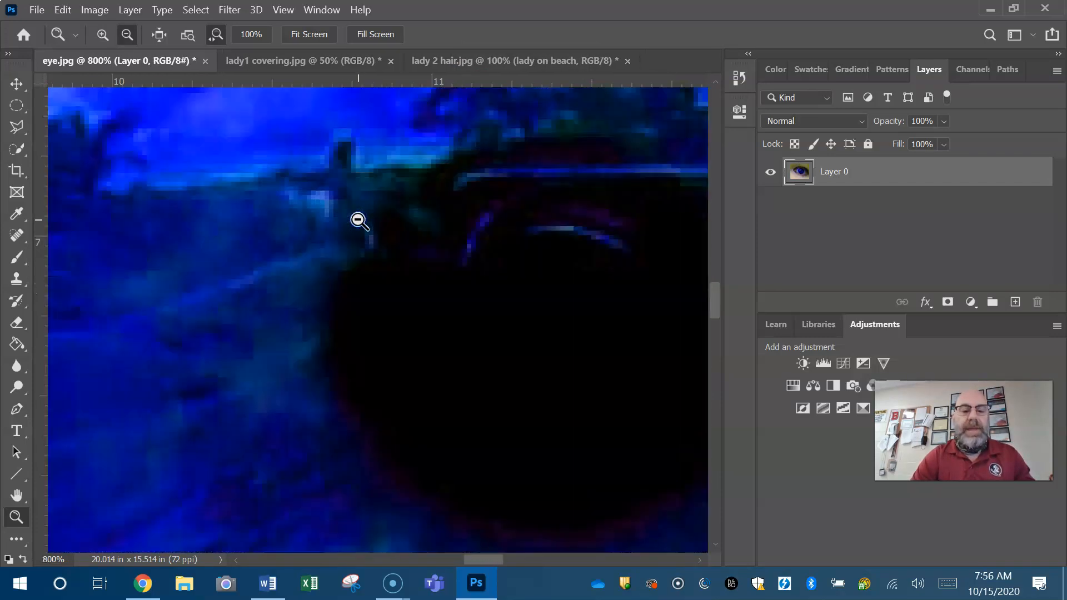
{"action": "left_click", "coordinate": [358, 220], "text": "alt"}
{"action": "left_click", "coordinate": [358, 220], "text": "alt"}
{"action": "left_click", "coordinate": [358, 220], "text": "alt"}
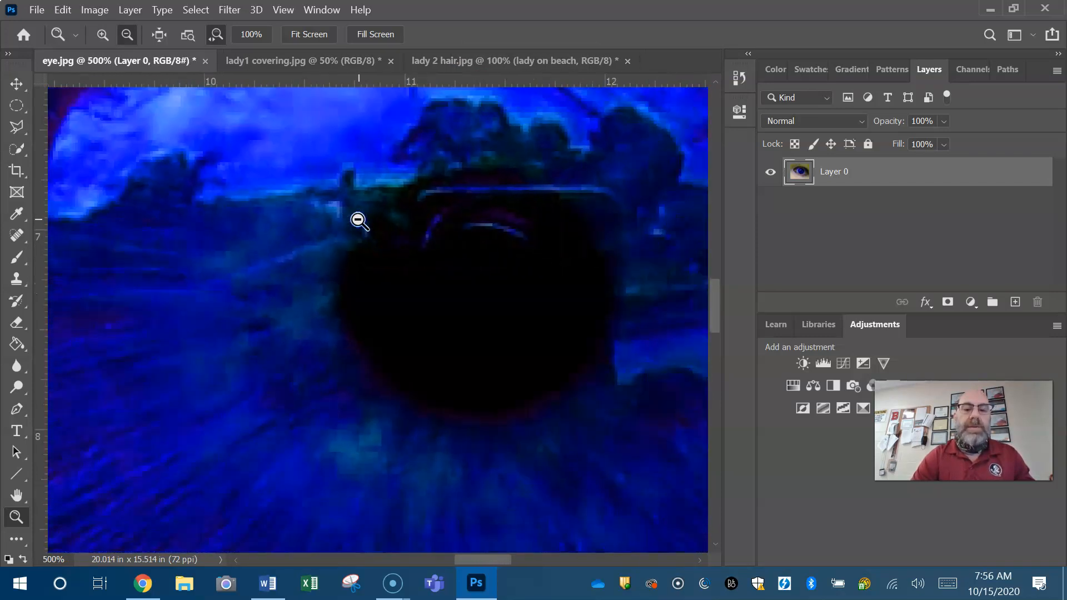
{"action": "left_click", "coordinate": [358, 220], "text": "alt"}
{"action": "left_click", "coordinate": [358, 220], "text": "alt"}
{"action": "left_click", "coordinate": [357, 220], "text": "alt"}
{"action": "left_click", "coordinate": [358, 220], "text": "alt"}
{"action": "left_click", "coordinate": [358, 221], "text": "alt"}
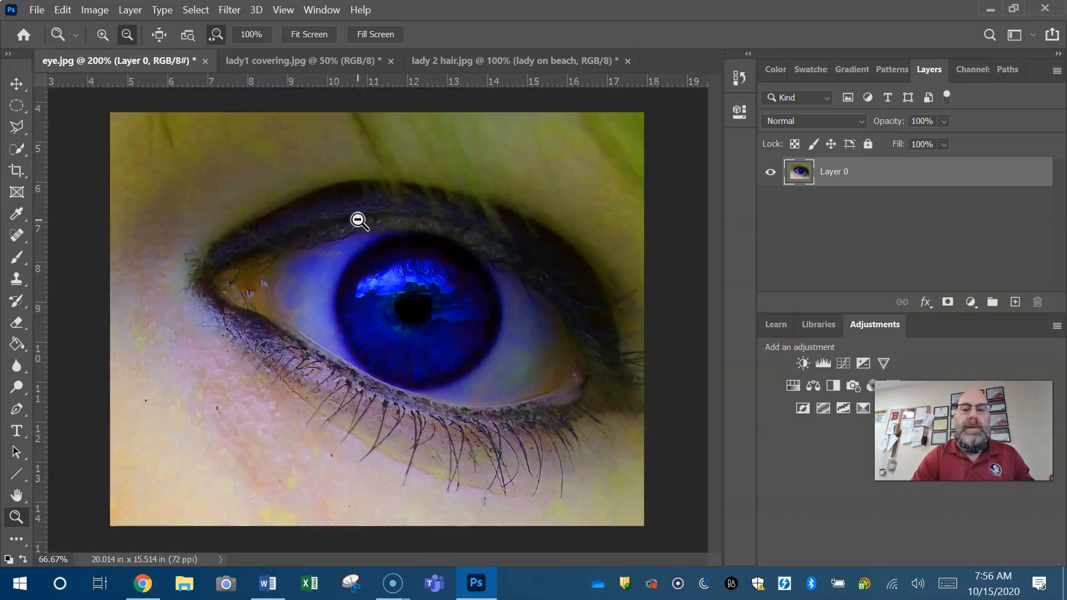
{"action": "left_click", "coordinate": [358, 220]}
{"action": "left_click", "coordinate": [358, 220]}
{"action": "left_click", "coordinate": [358, 220]}
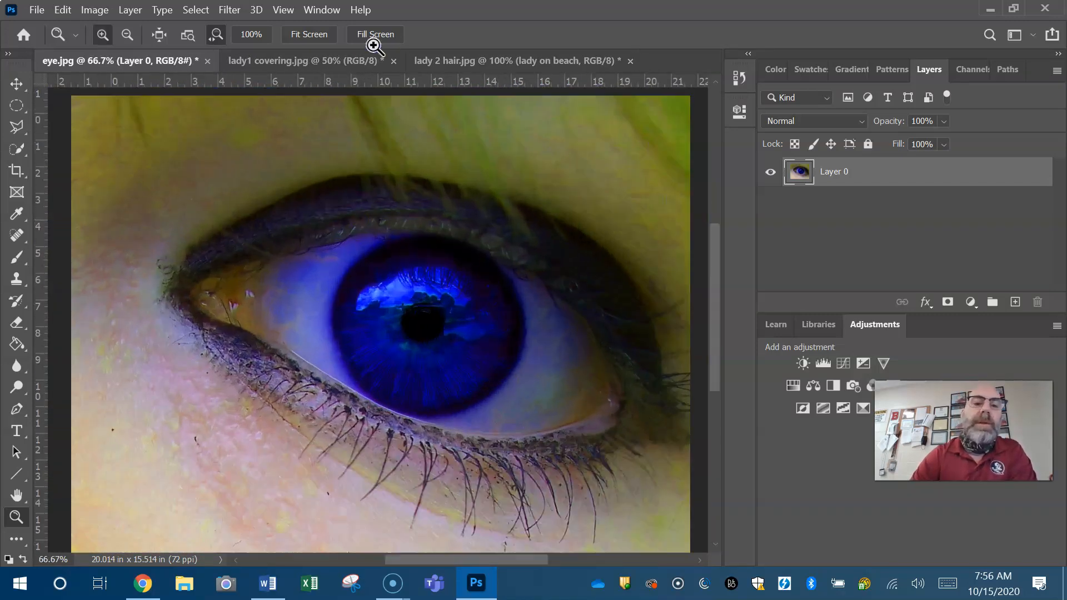
Zoom in on the upper eyelid and zoom back out to the full image at 66.67%
{"action": "left_click", "coordinate": [402, 216]}
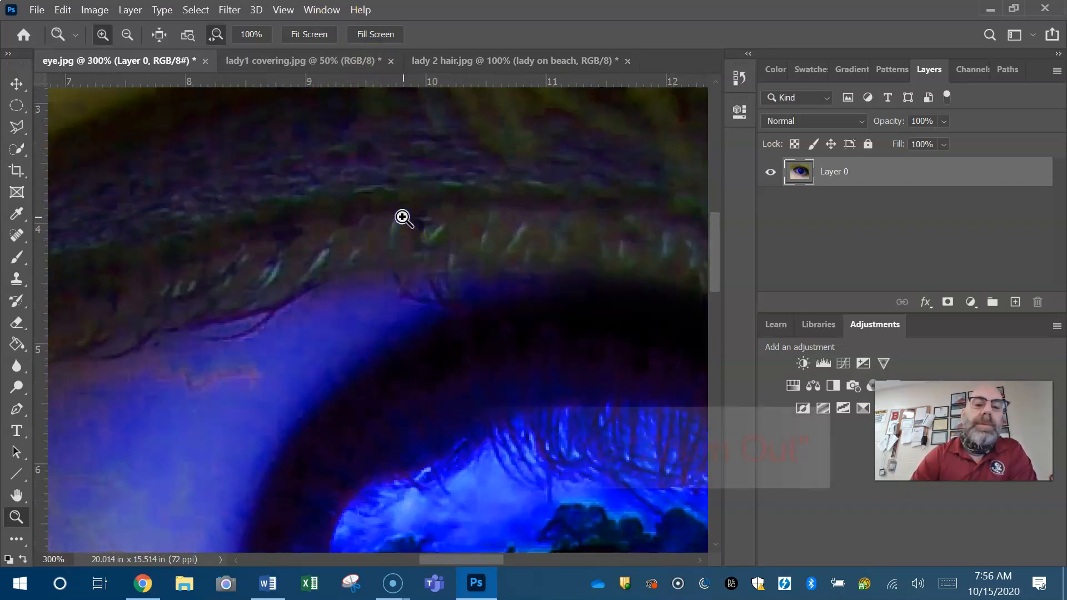
{"action": "left_click", "coordinate": [403, 218]}
{"action": "left_click", "coordinate": [403, 217], "text": "alt"}
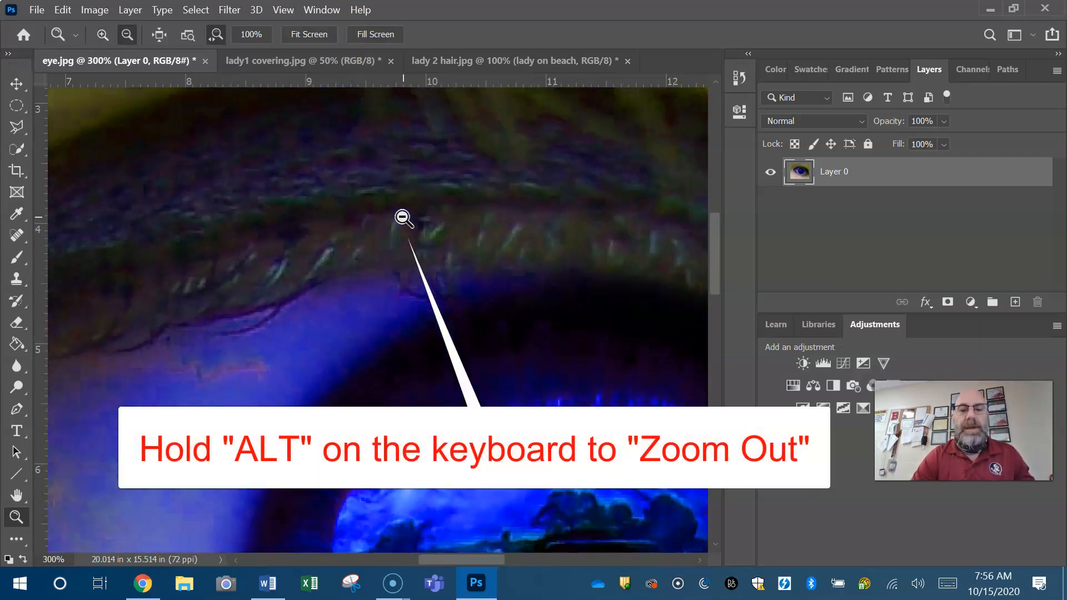
{"action": "left_click", "coordinate": [402, 217], "text": "alt"}
{"action": "left_click", "coordinate": [402, 216], "text": "alt"}
{"action": "left_click", "coordinate": [403, 218], "text": "alt"}
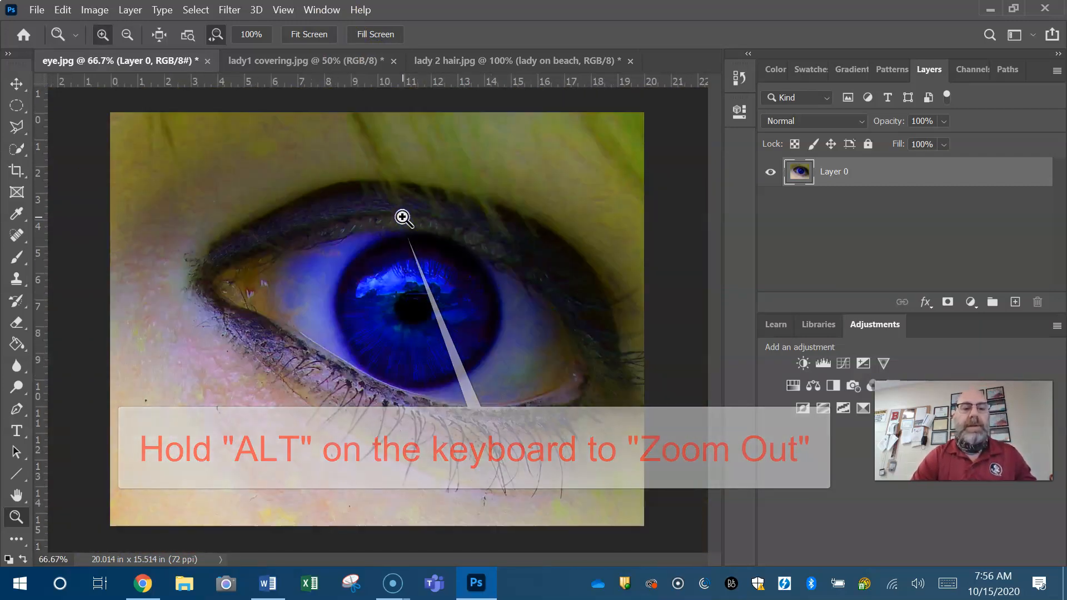
Undo the Hue/Saturation change made directly on Layer 0
{"action": "left_click", "coordinate": [66, 10]}
{"action": "left_click", "coordinate": [103, 24]}
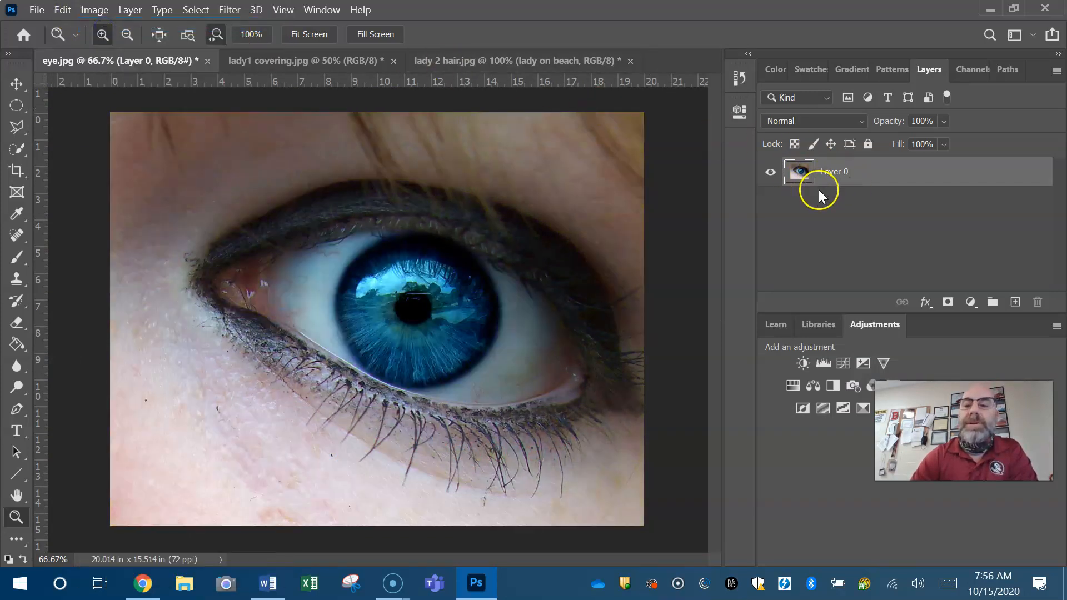
Try a Hue/Saturation adjustment layer with hue +82, saturation +24 and lightness -10 above Layer 0, and delete that adjustment layer
{"action": "left_click", "coordinate": [792, 385]}
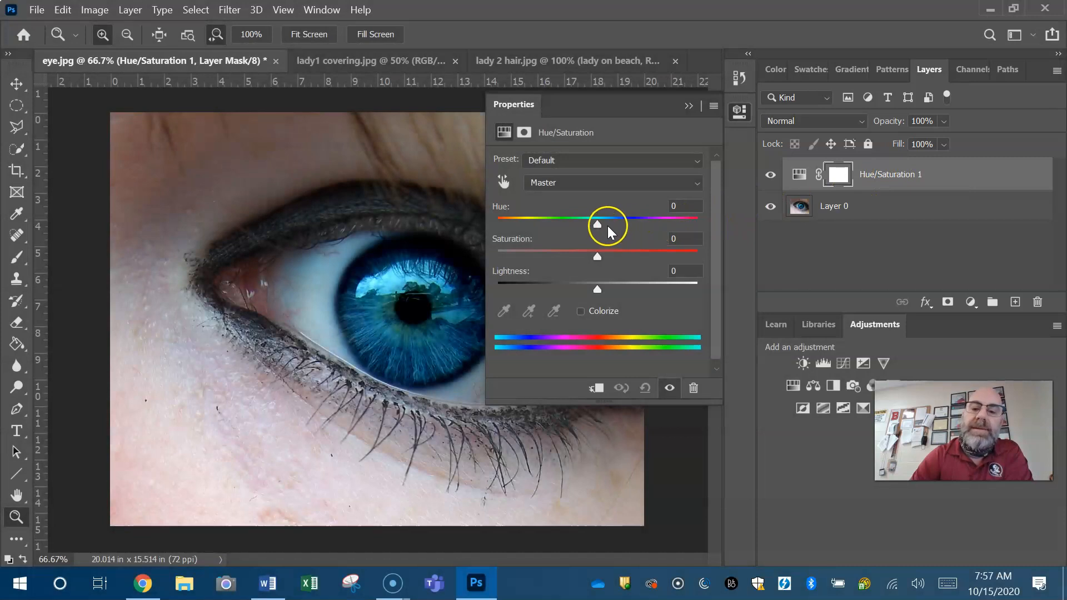
{"action": "left_click_drag", "start_coordinate": [599, 225], "coordinate": [658, 216]}
{"action": "left_click_drag", "start_coordinate": [597, 253], "coordinate": [586, 292]}
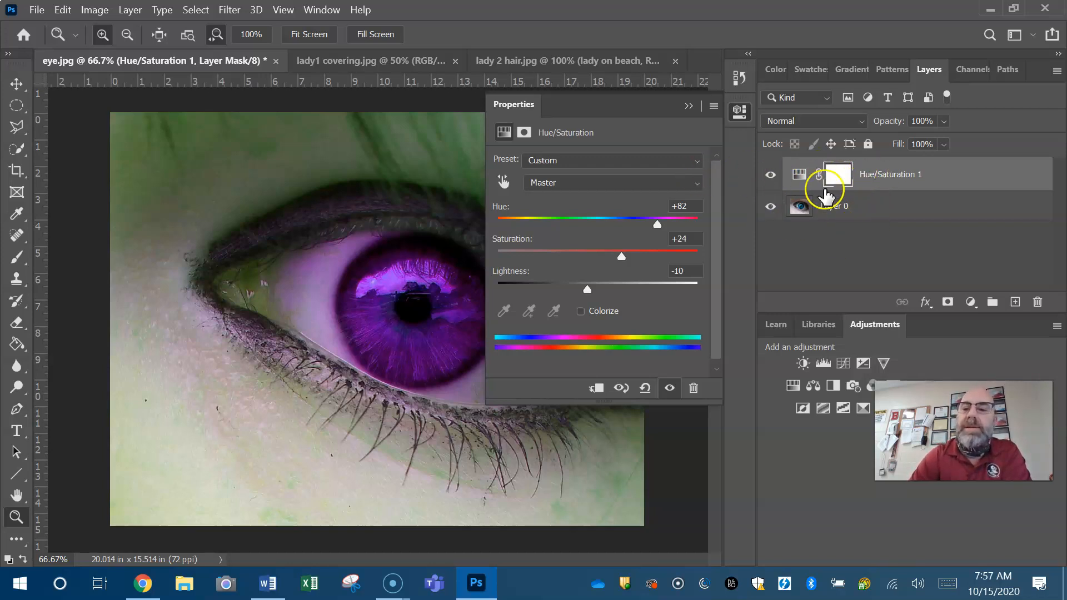
{"action": "left_click_drag", "start_coordinate": [895, 174], "coordinate": [1040, 304]}
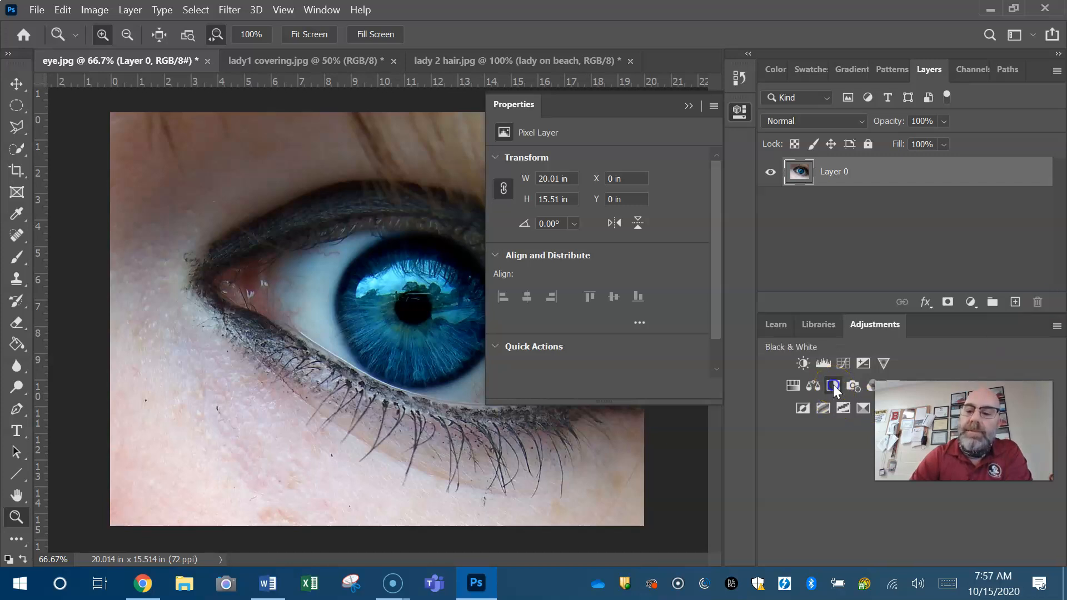
Add a Black & White adjustment layer with the Default preset above Layer 0 and collapse its properties
{"action": "left_click", "coordinate": [832, 384]}
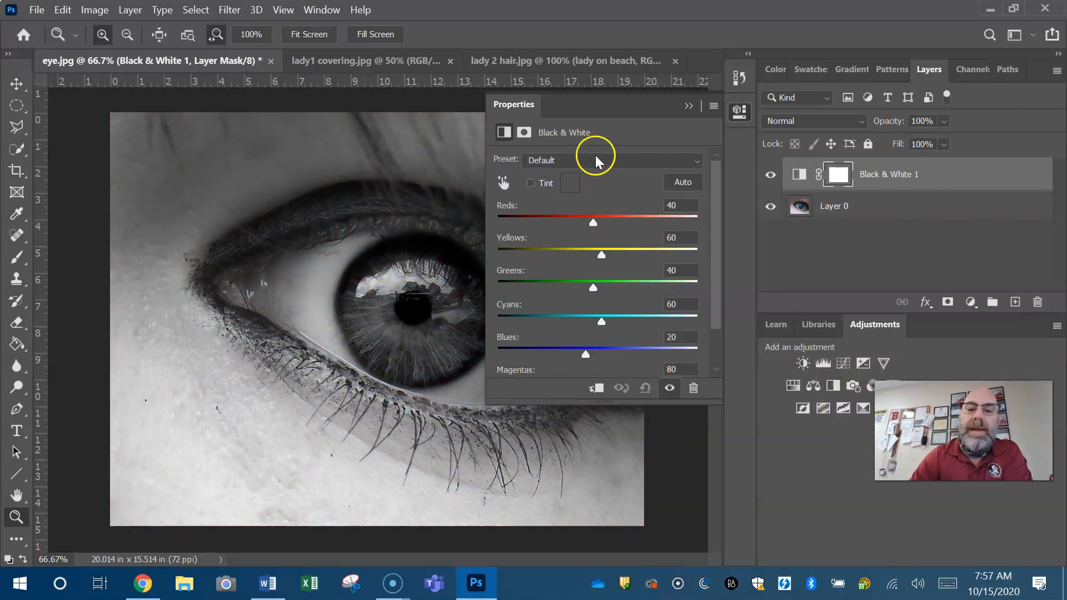
{"action": "left_click", "coordinate": [688, 106]}
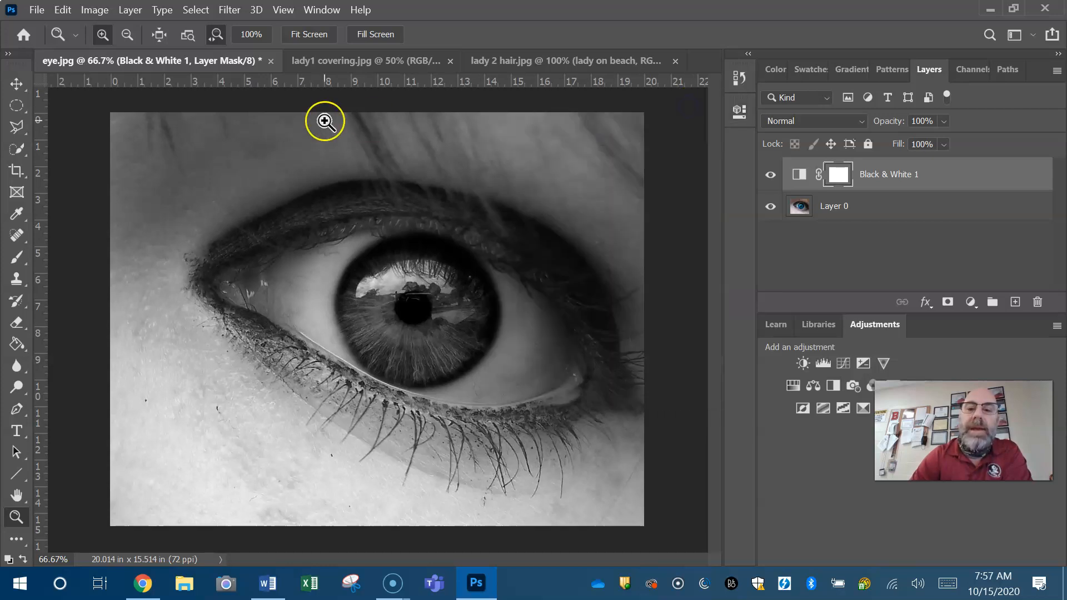
Expand the toolbar to two columns, float it over the eye image and choose the Eraser tool
{"action": "left_click", "coordinate": [8, 55]}
{"action": "left_click_drag", "start_coordinate": [23, 51], "coordinate": [121, 109]}
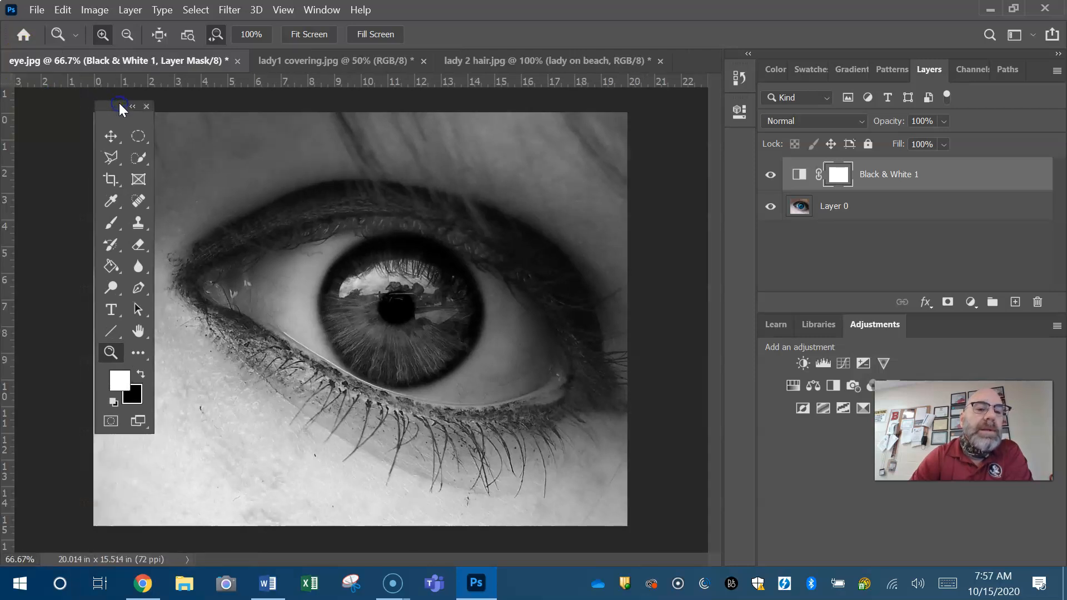
{"action": "left_click", "coordinate": [146, 250]}
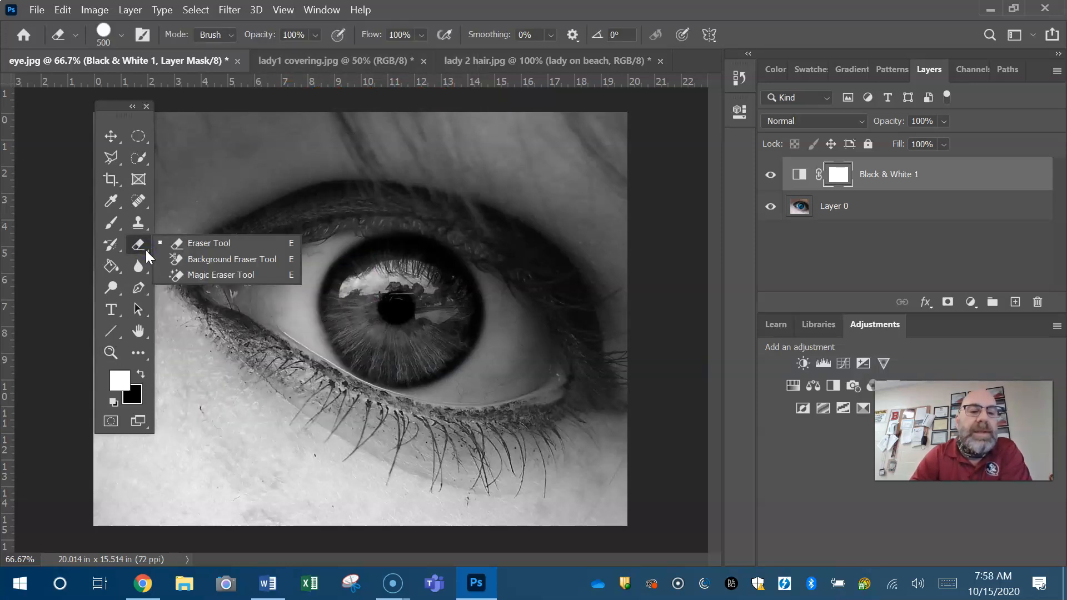
{"action": "left_click", "coordinate": [207, 243]}
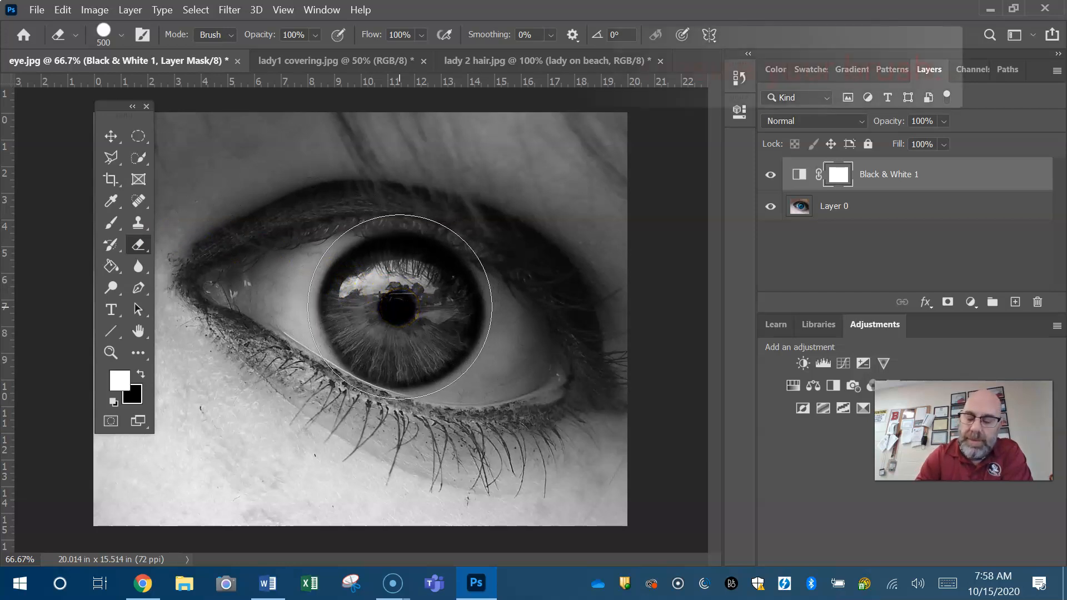
Try eraser sizes between 300 and 600 px over the iris and settle on 500 px
{"action": "key", "text": "bracketleft"}
{"action": "key", "text": "bracketleft"}
{"action": "key", "text": "bracketleft"}
{"action": "key", "text": "bracketleft"}
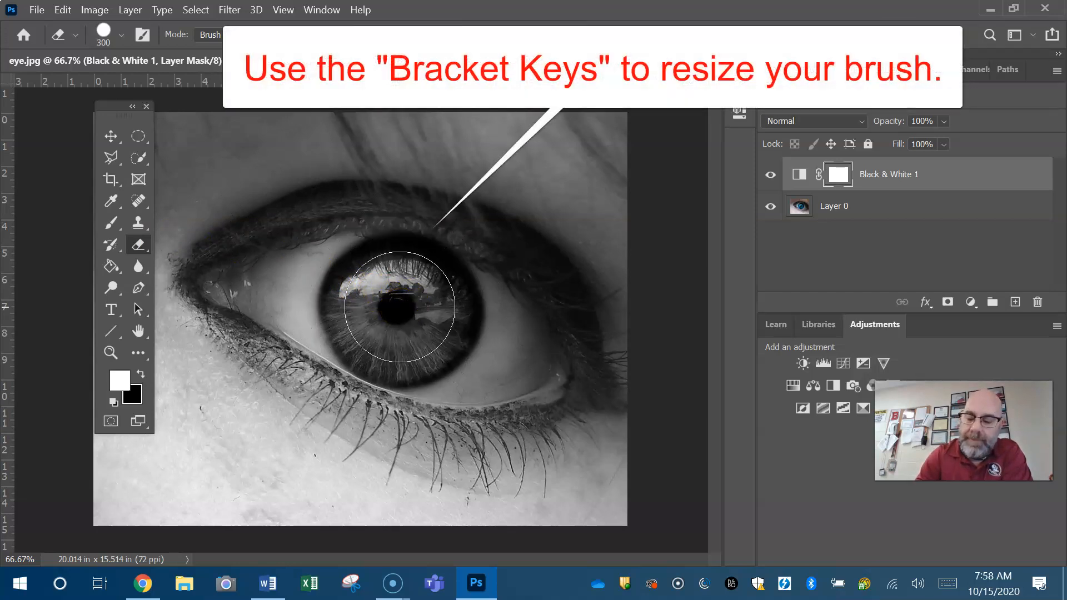
{"action": "key", "text": "bracketright"}
{"action": "key", "text": "bracketright"}
{"action": "key", "text": "bracketright"}
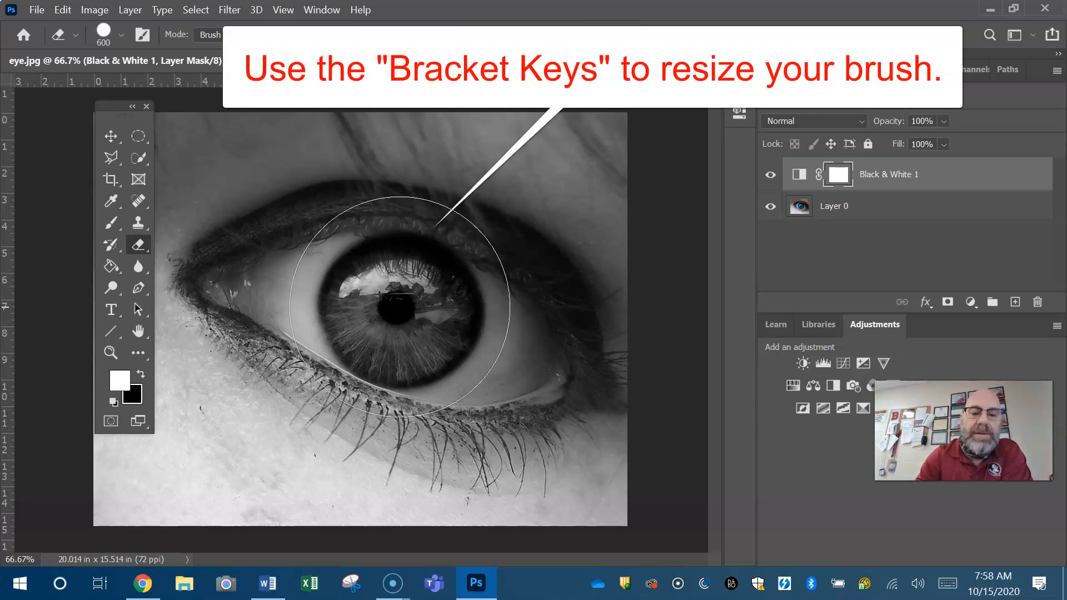
{"action": "key", "text": "bracketleft"}
{"action": "key", "text": "bracketleft"}
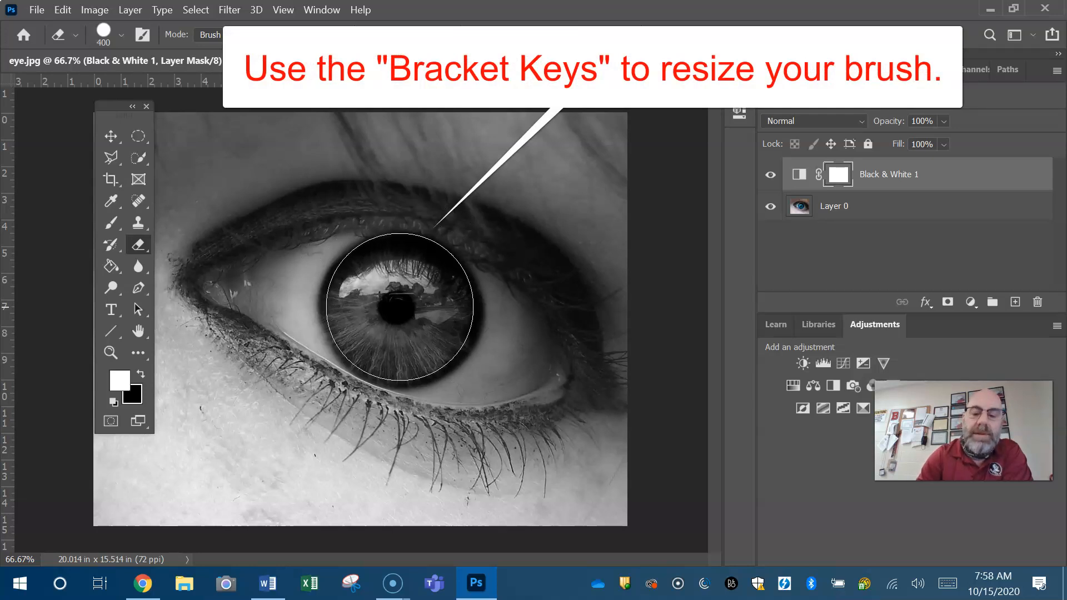
{"action": "key", "text": "bracketright"}
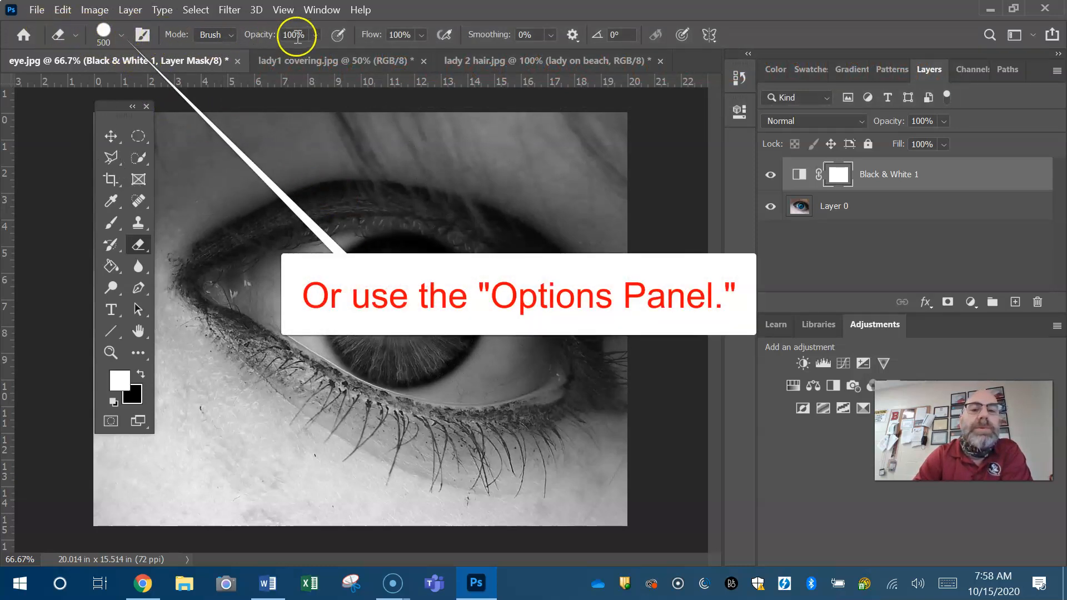
Set the eraser's hardness to 39% and erase the Black & White layer's mask over the iris to bring back its colour
{"action": "left_click", "coordinate": [123, 36]}
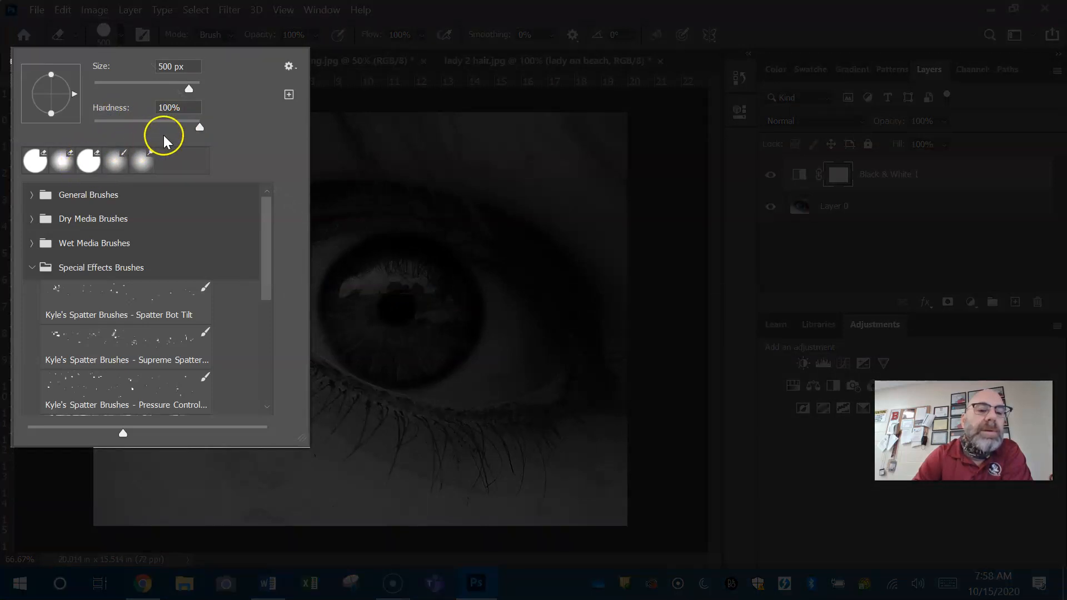
{"action": "left_click_drag", "start_coordinate": [197, 130], "coordinate": [189, 129]}
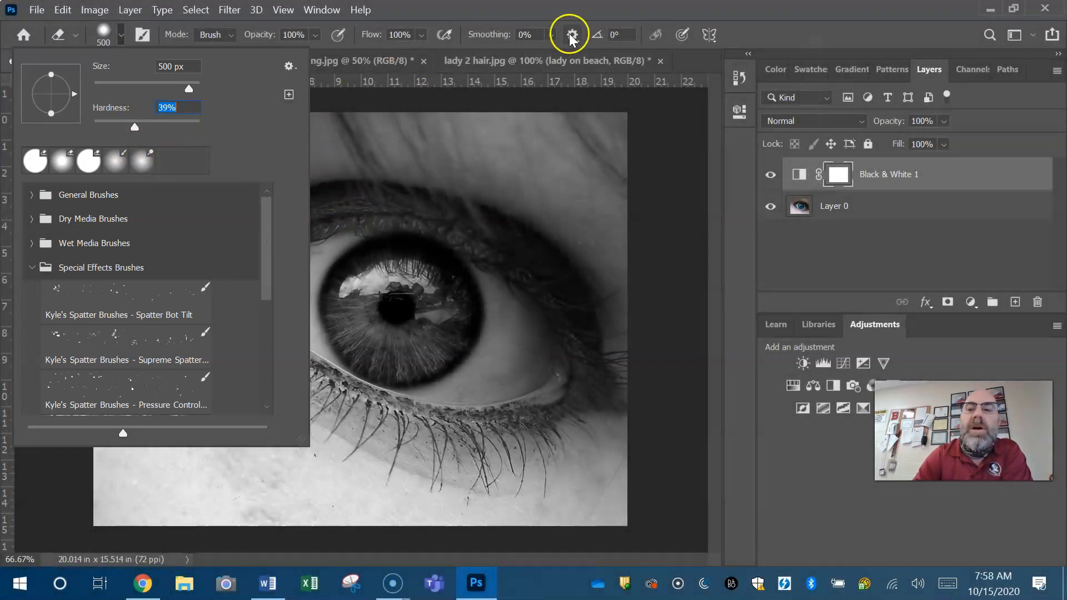
{"action": "left_click", "coordinate": [777, 34]}
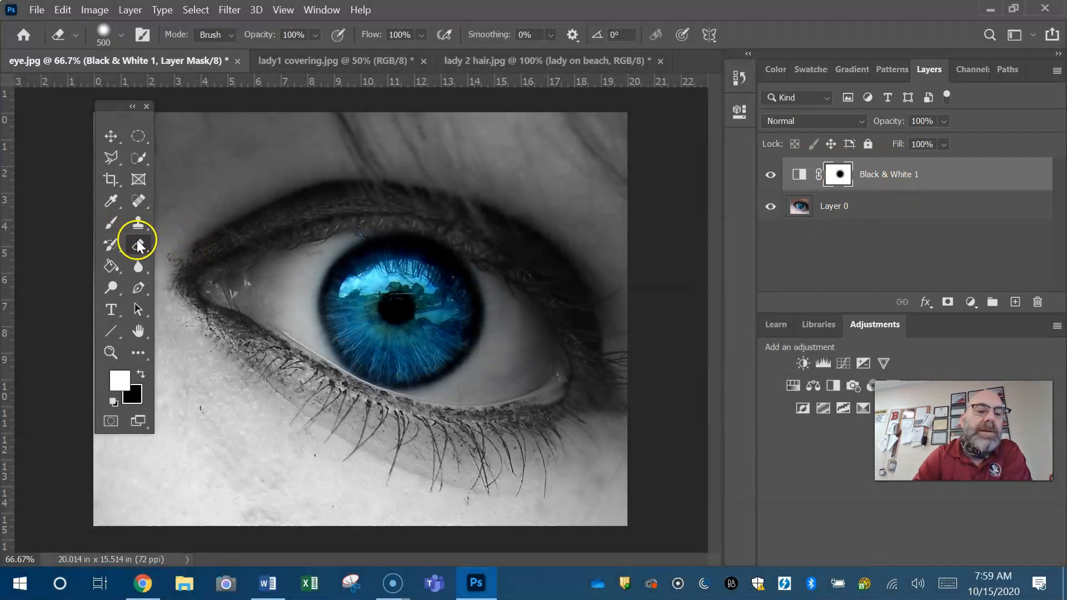
{"action": "left_click", "coordinate": [122, 37]}
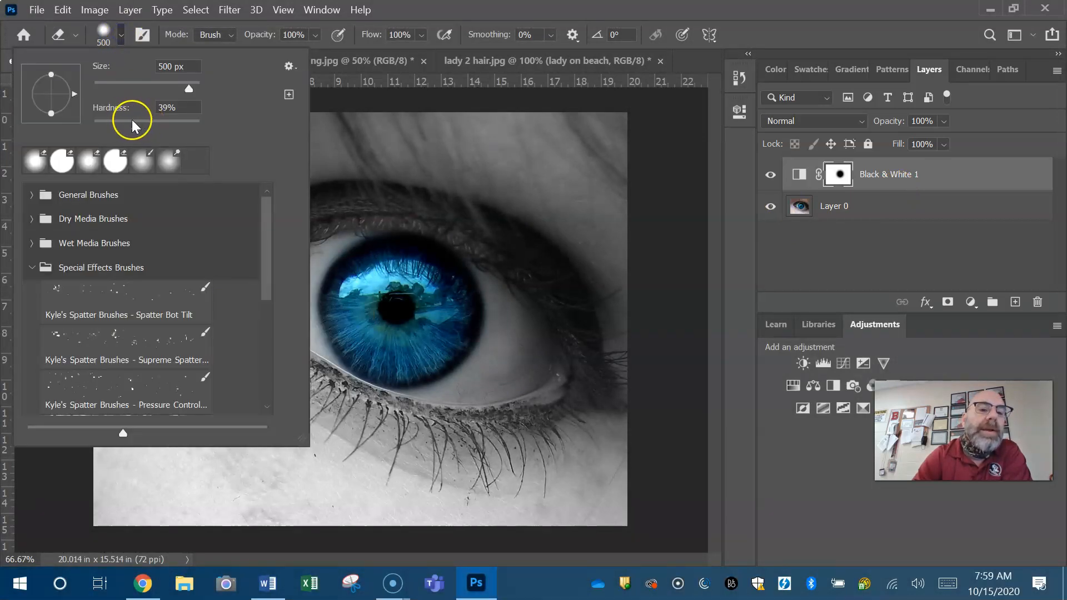
{"action": "left_click", "coordinate": [755, 18]}
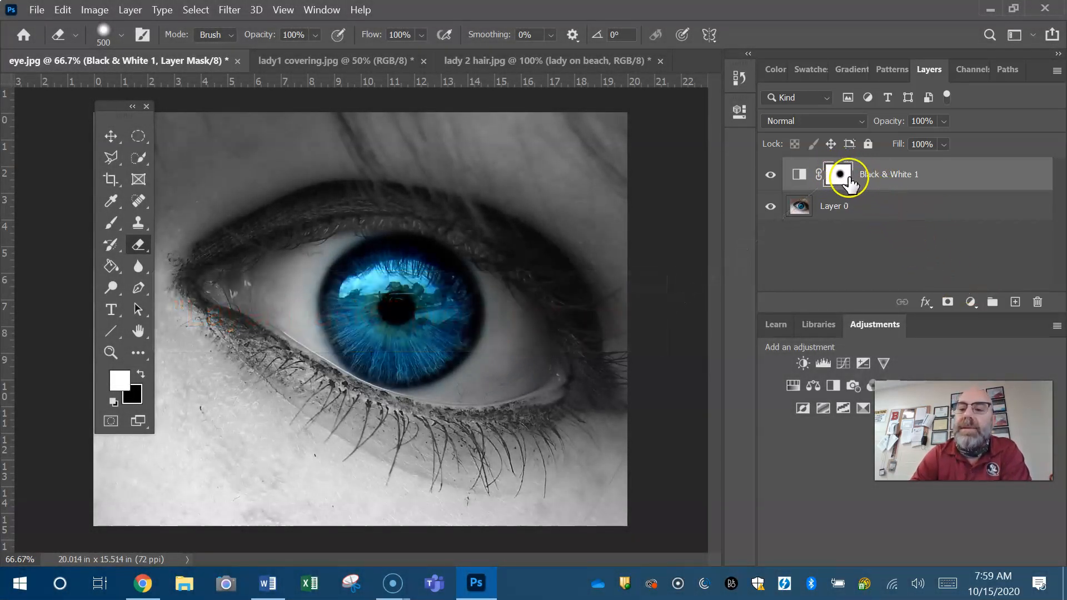
Try erasing the mask across the skin at the upper right of the eye, and undo that stroke
{"action": "mouse_move", "coordinate": [586, 184]}
{"action": "left_mouse_down"}
{"action": "mouse_move", "coordinate": [486, 238]}
{"action": "mouse_move", "coordinate": [235, 415]}
{"action": "mouse_move", "coordinate": [306, 370]}
{"action": "left_mouse_up"}
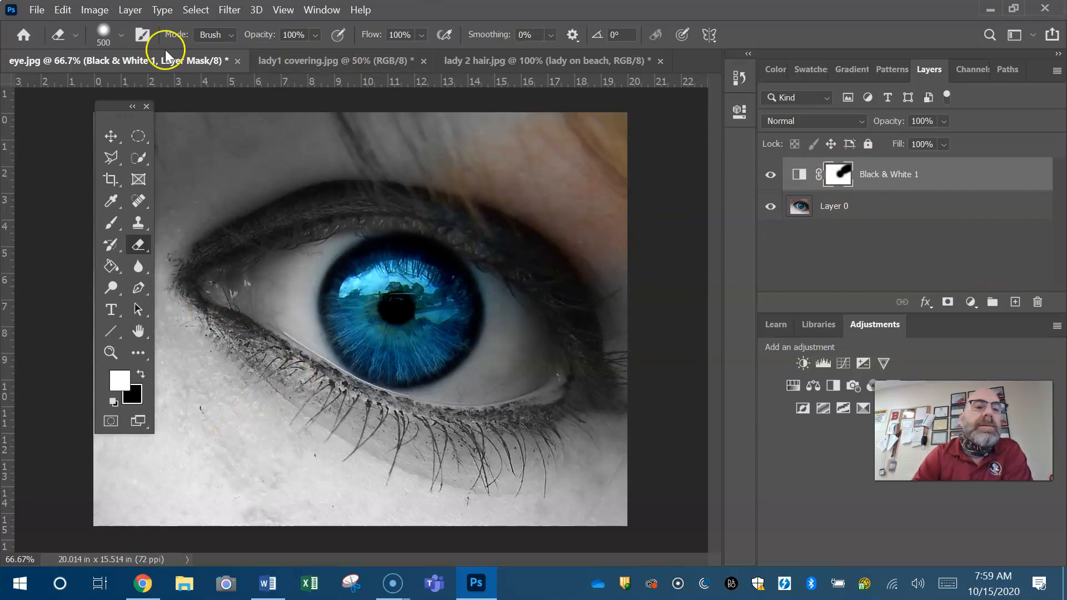
{"action": "left_click", "coordinate": [62, 10]}
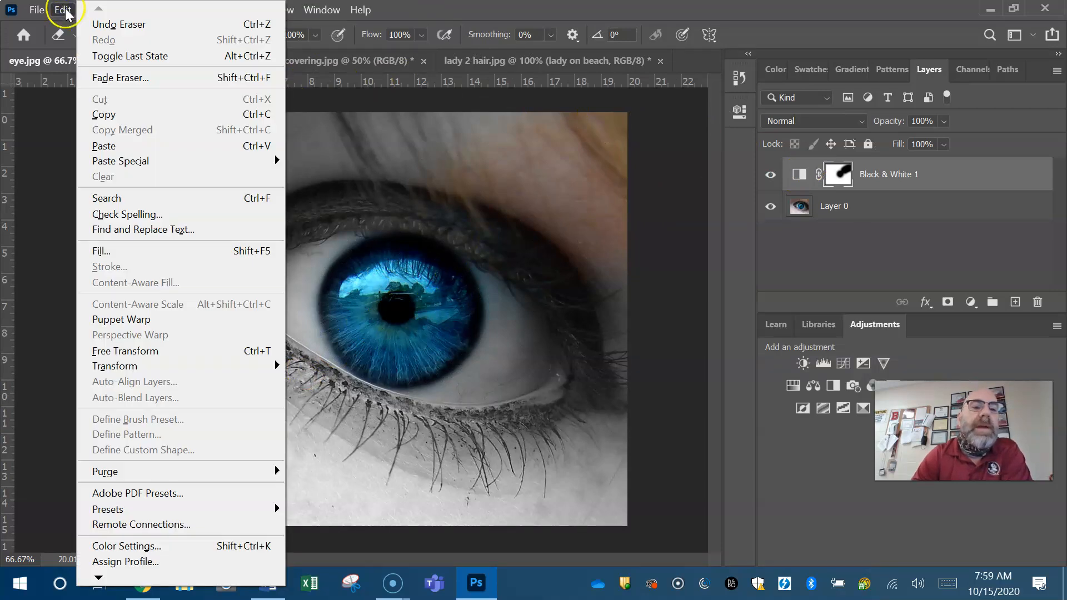
{"action": "left_click", "coordinate": [120, 25]}
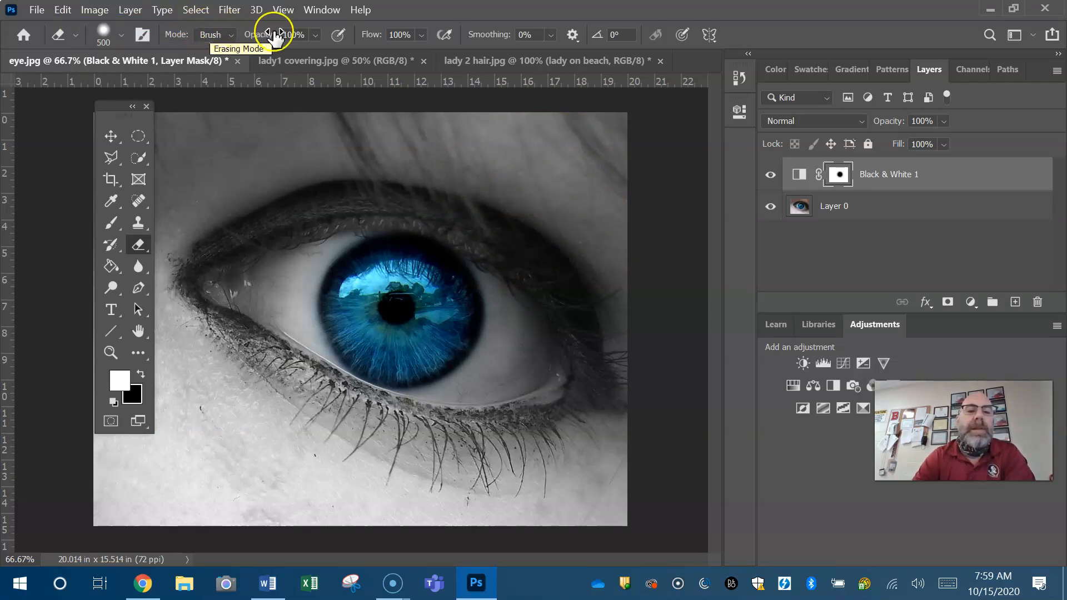
In lady1 covering.jpg, convert the locked Background into a regular layer named Layer 0
{"action": "left_click", "coordinate": [313, 54]}
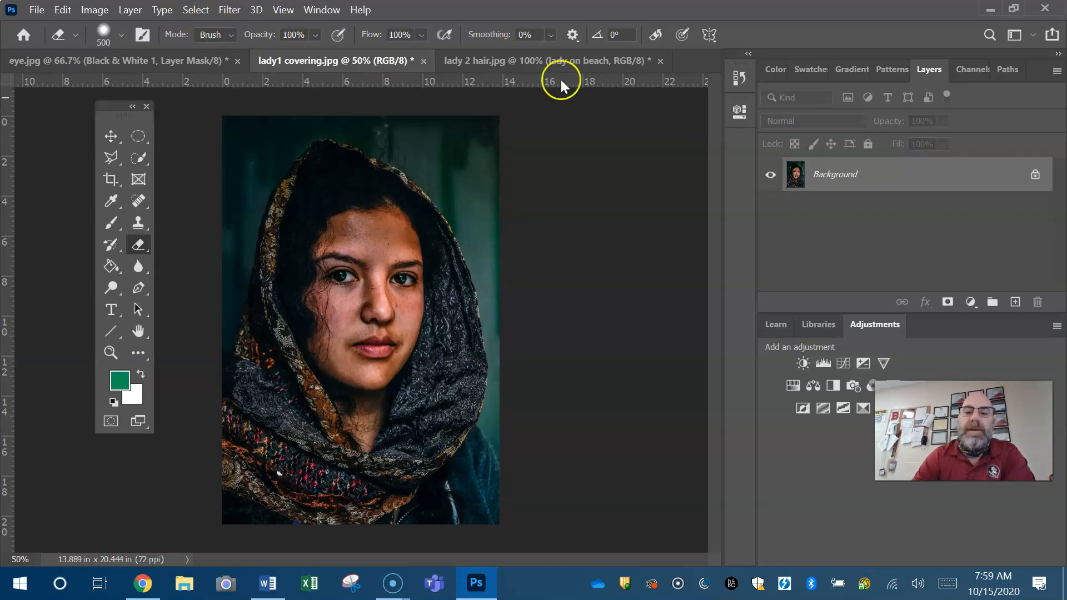
{"action": "right_click", "coordinate": [888, 178]}
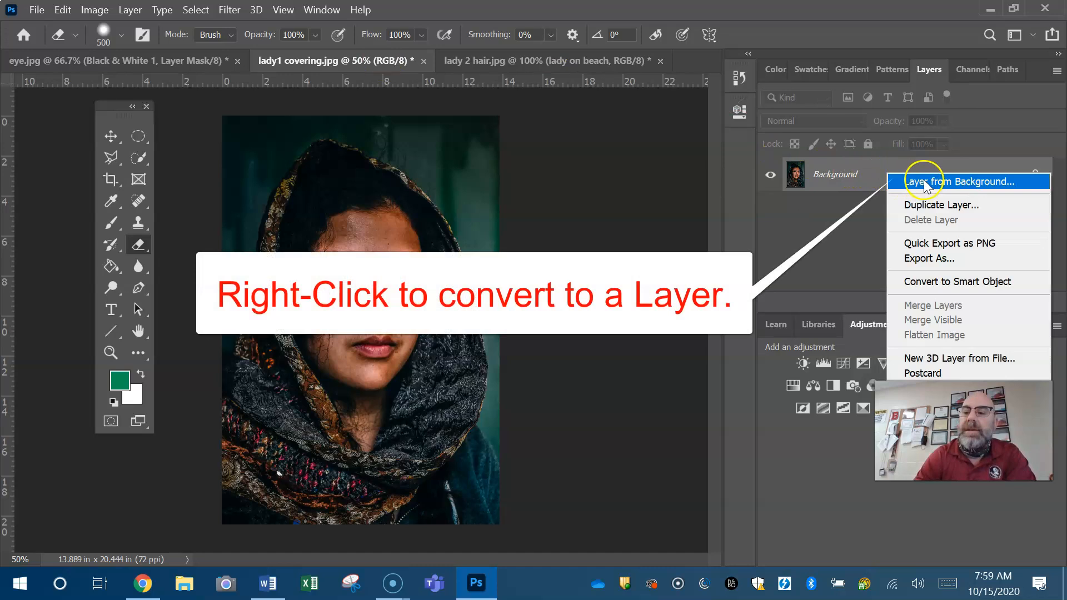
{"action": "left_click", "coordinate": [960, 182]}
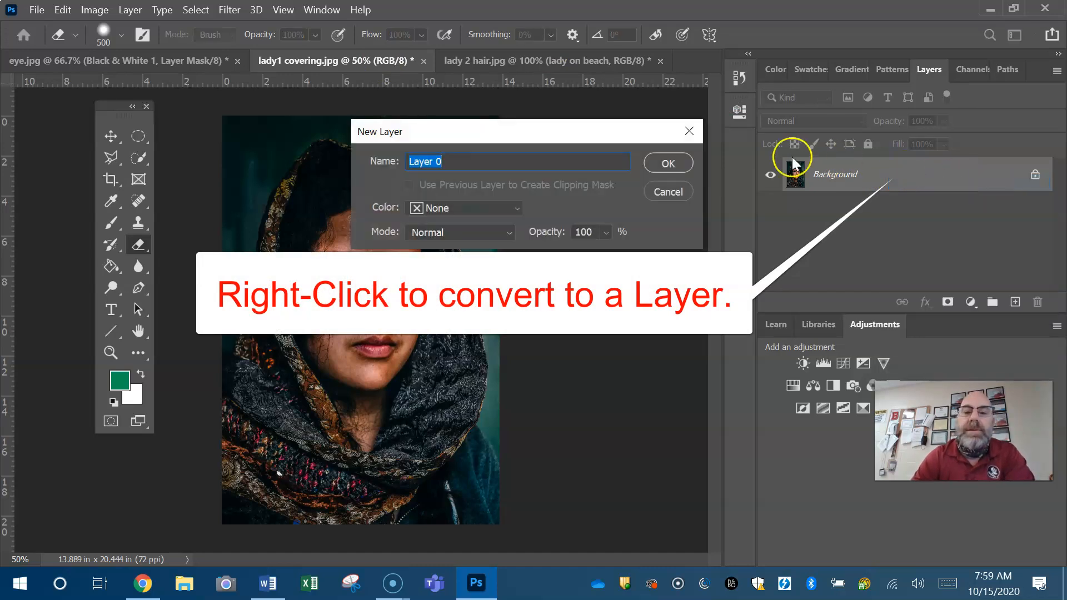
{"action": "left_click", "coordinate": [670, 162]}
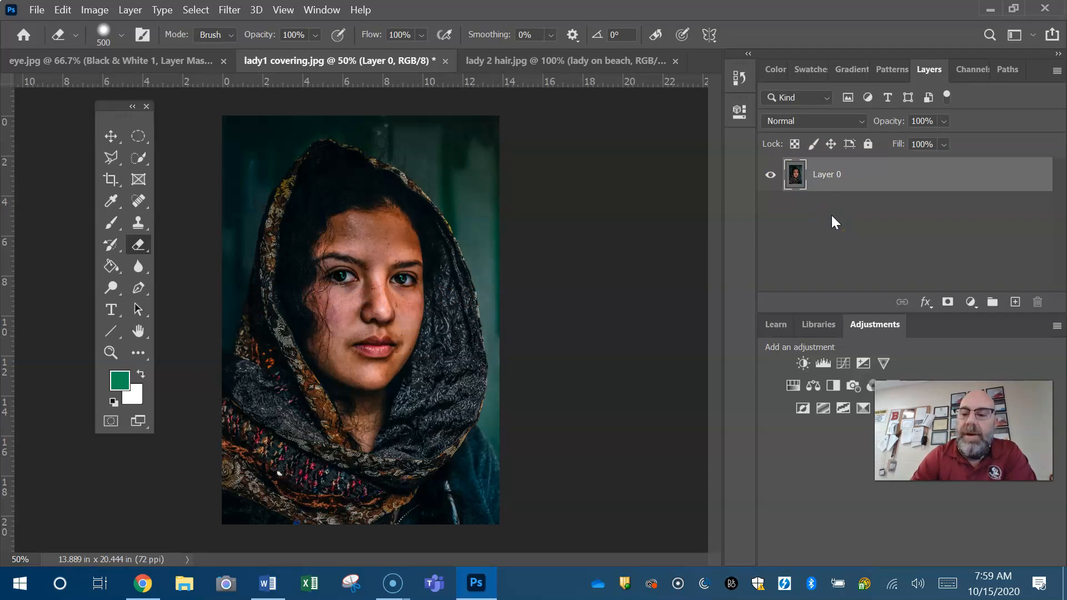
Add a Hue/Saturation adjustment layer above Layer 0 and apply the Sepia preset
{"action": "left_click", "coordinate": [793, 388]}
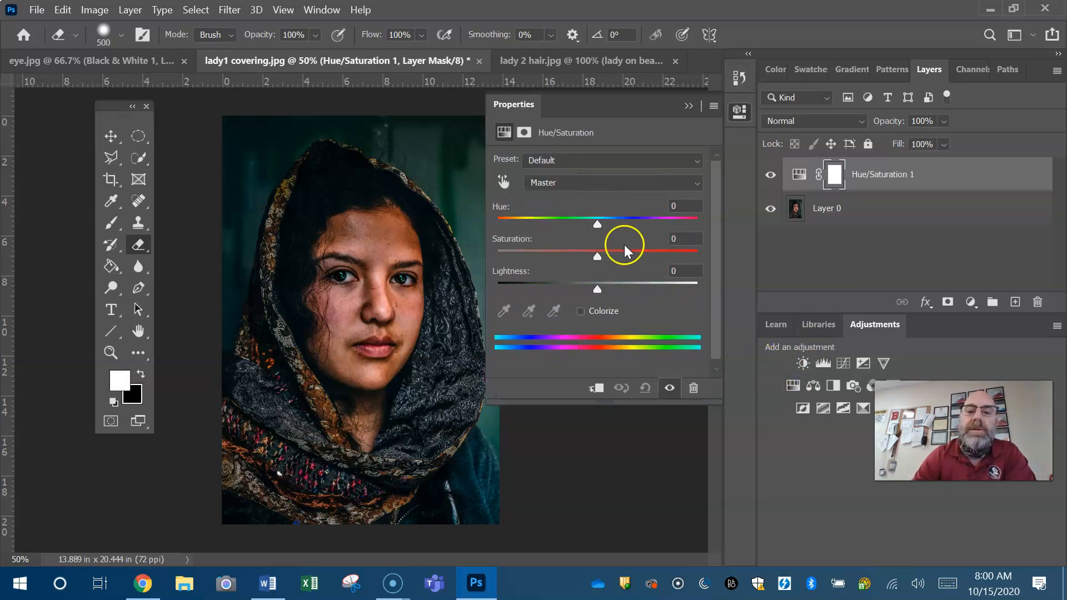
{"action": "left_click", "coordinate": [697, 161]}
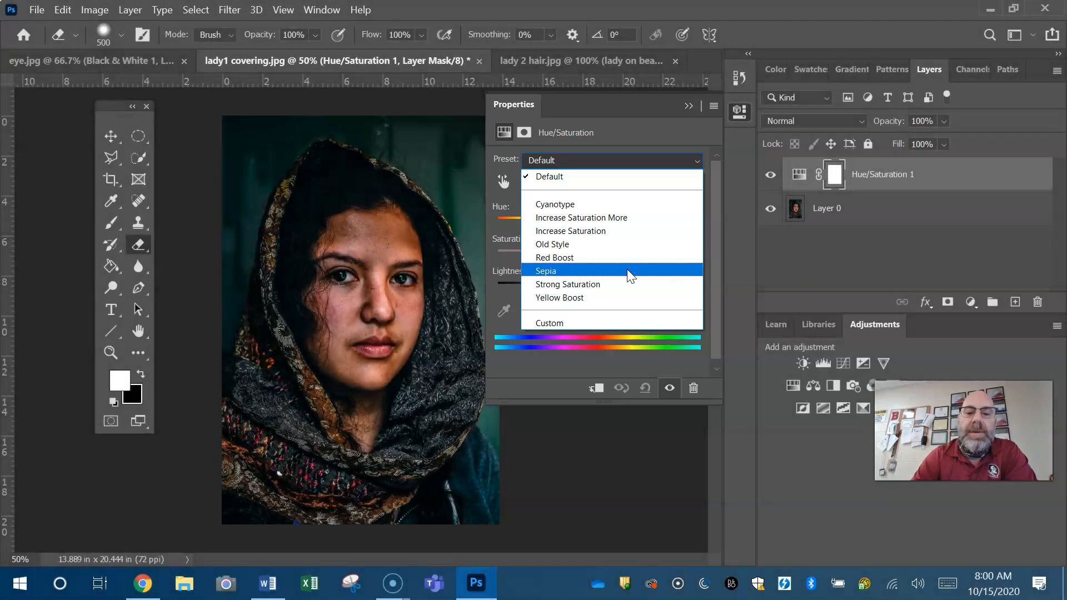
{"action": "left_click", "coordinate": [627, 271]}
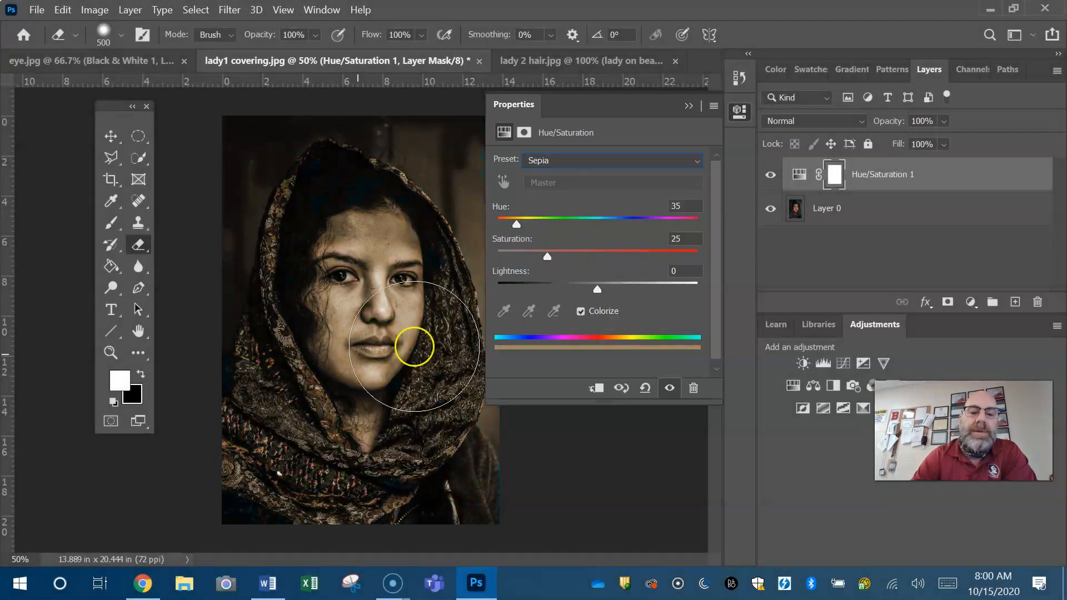
Apply the Cyanotype preset to the Hue/Saturation layer and adjust it to hue 218, saturation 44 and lightness +9
{"action": "left_click", "coordinate": [695, 161]}
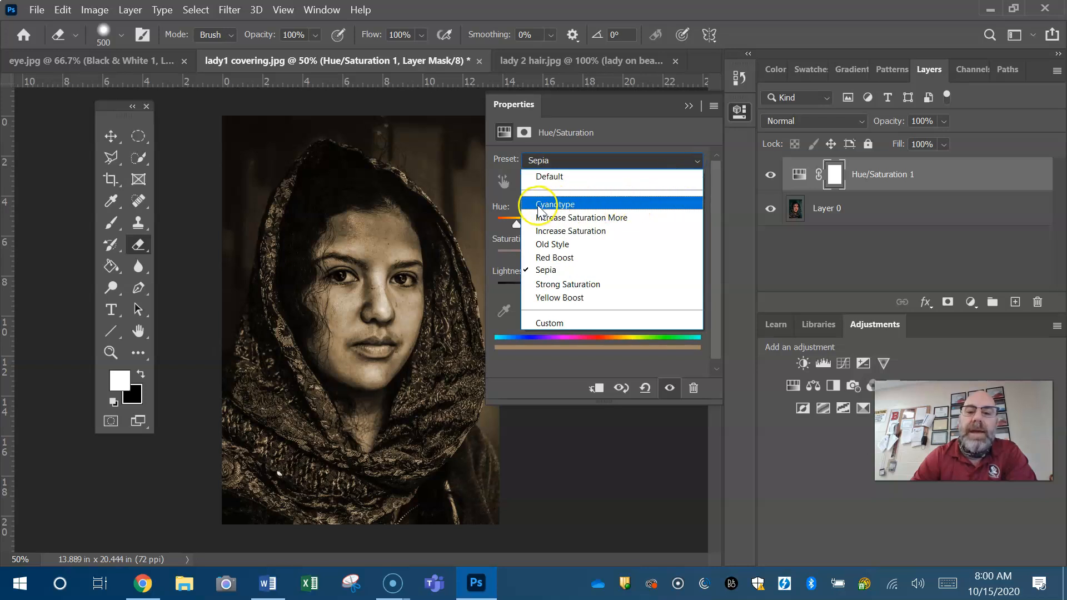
{"action": "left_click", "coordinate": [566, 206]}
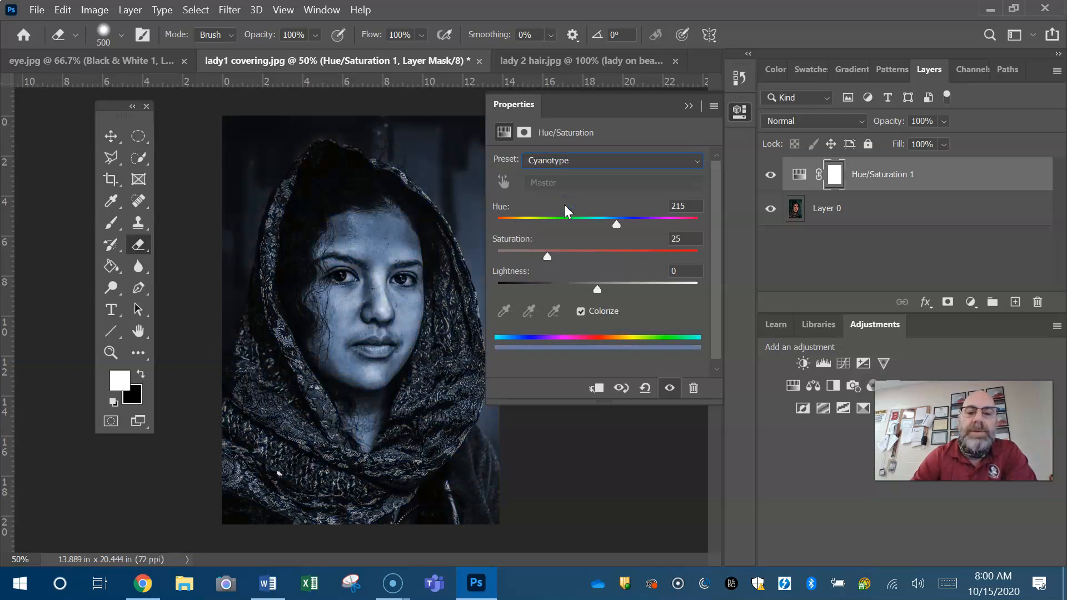
{"action": "left_click_drag", "start_coordinate": [549, 254], "coordinate": [585, 255]}
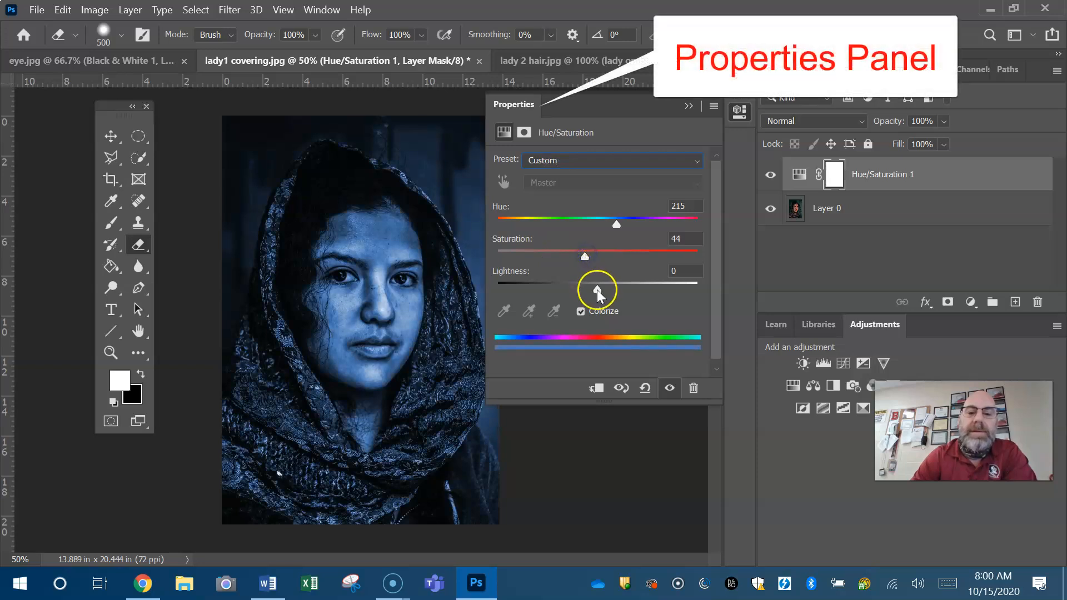
{"action": "mouse_move", "coordinate": [597, 290]}
{"action": "left_mouse_down"}
{"action": "mouse_move", "coordinate": [582, 291]}
{"action": "mouse_move", "coordinate": [618, 292]}
{"action": "mouse_move", "coordinate": [607, 291]}
{"action": "left_mouse_up"}
{"action": "left_click_drag", "start_coordinate": [617, 224], "coordinate": [627, 226]}
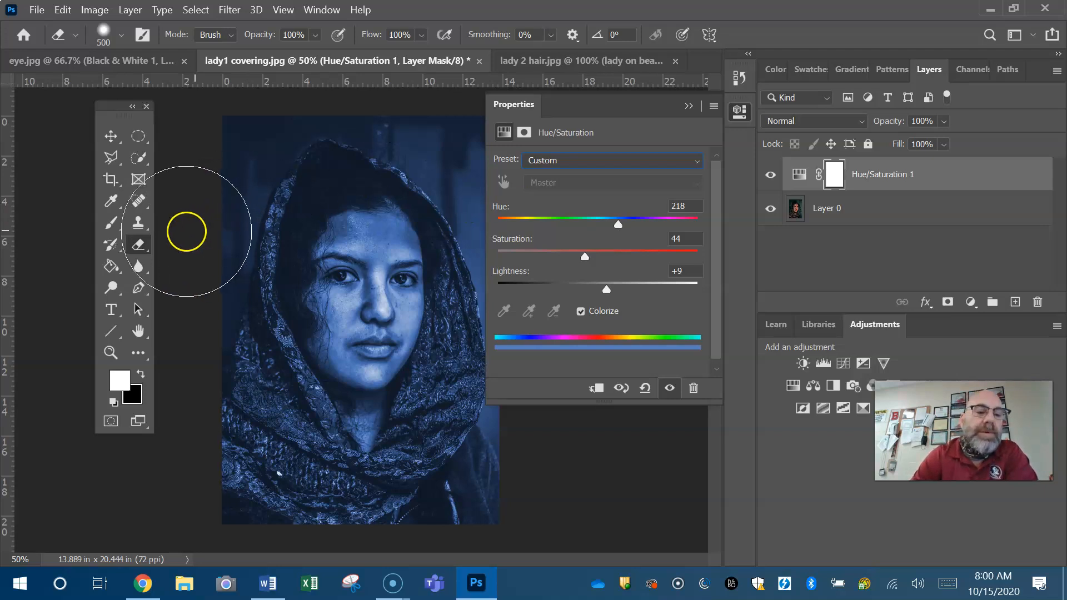
Reduce the eraser to 300 px and erase the Hue/Saturation mask over the woman's face to restore her natural colours
{"action": "left_click", "coordinate": [120, 37]}
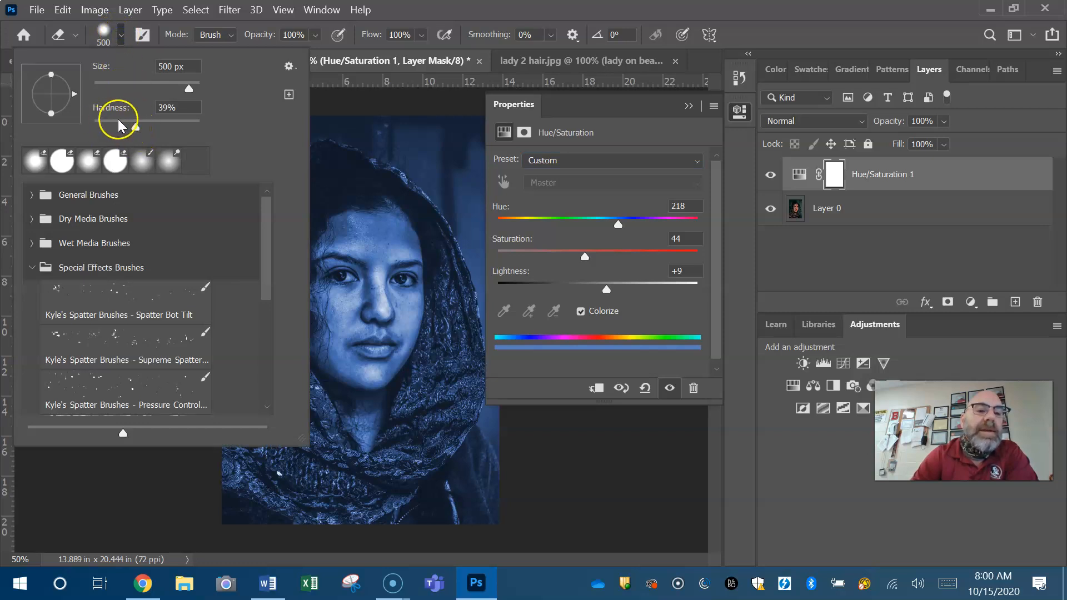
{"action": "left_click", "coordinate": [426, 12]}
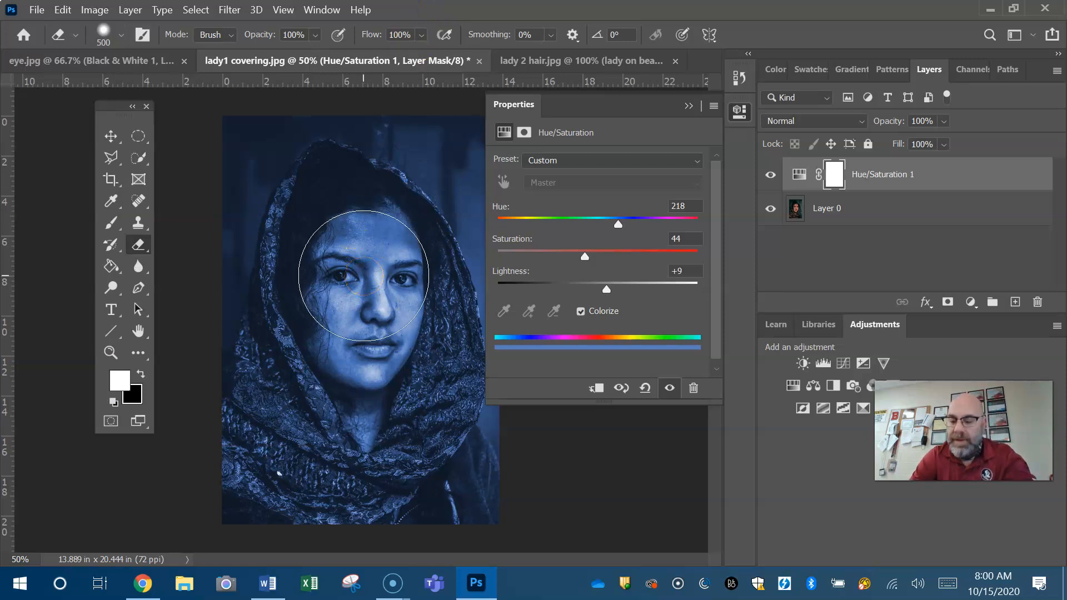
{"action": "key", "text": "bracketleft"}
{"action": "key", "text": "bracketleft"}
{"action": "key", "text": "bracketleft"}
{"action": "key", "text": "bracketleft"}
{"action": "mouse_move", "coordinate": [364, 276]}
{"action": "left_mouse_down"}
{"action": "mouse_move", "coordinate": [361, 301]}
{"action": "mouse_move", "coordinate": [338, 296]}
{"action": "mouse_move", "coordinate": [356, 336]}
{"action": "mouse_move", "coordinate": [367, 335]}
{"action": "mouse_move", "coordinate": [385, 289]}
{"action": "mouse_move", "coordinate": [383, 248]}
{"action": "mouse_move", "coordinate": [366, 240]}
{"action": "mouse_move", "coordinate": [342, 272]}
{"action": "mouse_move", "coordinate": [337, 326]}
{"action": "mouse_move", "coordinate": [371, 351]}
{"action": "mouse_move", "coordinate": [388, 308]}
{"action": "mouse_move", "coordinate": [377, 240]}
{"action": "mouse_move", "coordinate": [356, 243]}
{"action": "mouse_move", "coordinate": [338, 327]}
{"action": "mouse_move", "coordinate": [373, 348]}
{"action": "mouse_move", "coordinate": [361, 348]}
{"action": "mouse_move", "coordinate": [370, 236]}
{"action": "mouse_move", "coordinate": [371, 352]}
{"action": "left_mouse_up"}
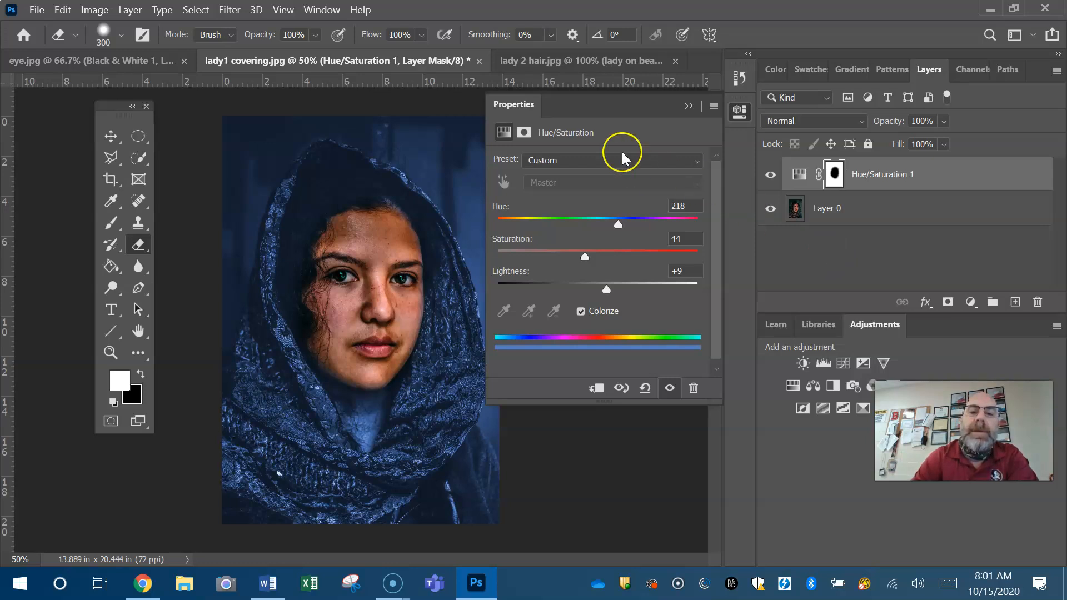
Switch to lady 2 hair.jpg, collapse the layer properties and hide the "lady on beach" layer
{"action": "left_click", "coordinate": [545, 61]}
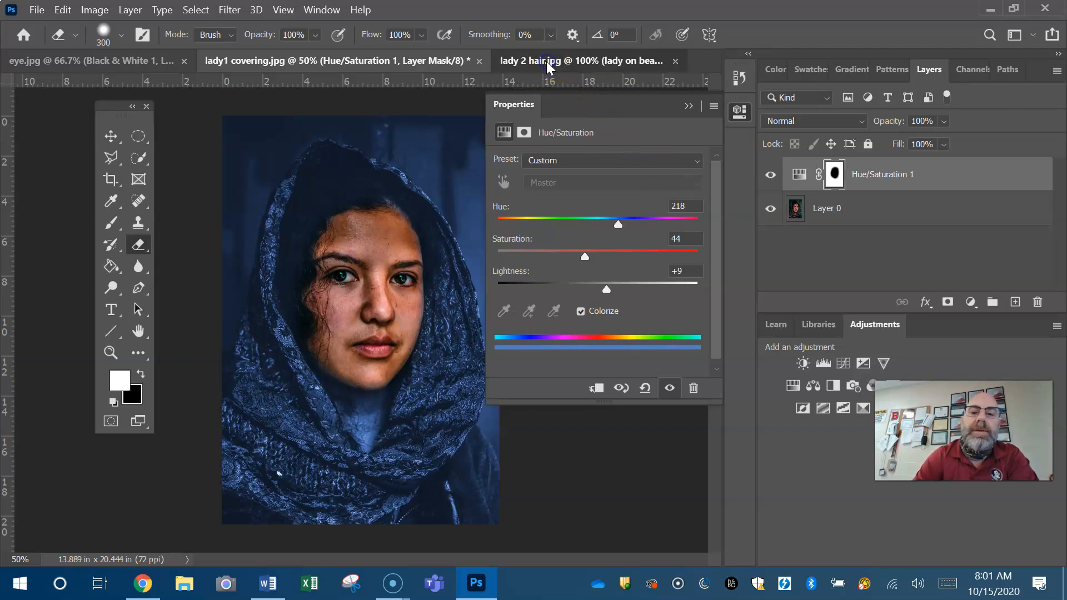
{"action": "left_click", "coordinate": [639, 65]}
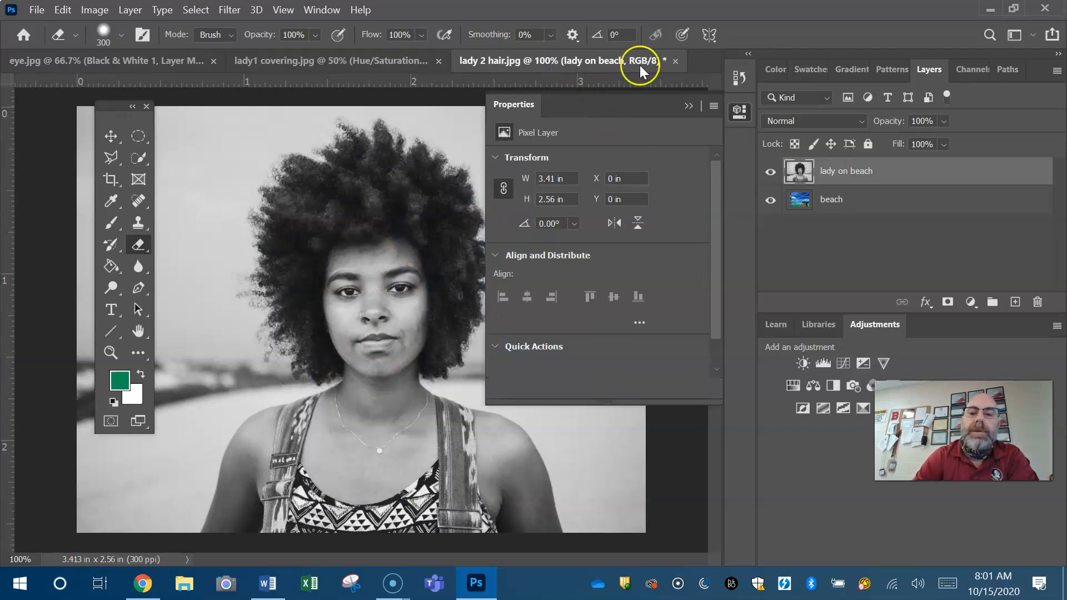
{"action": "left_click", "coordinate": [689, 105]}
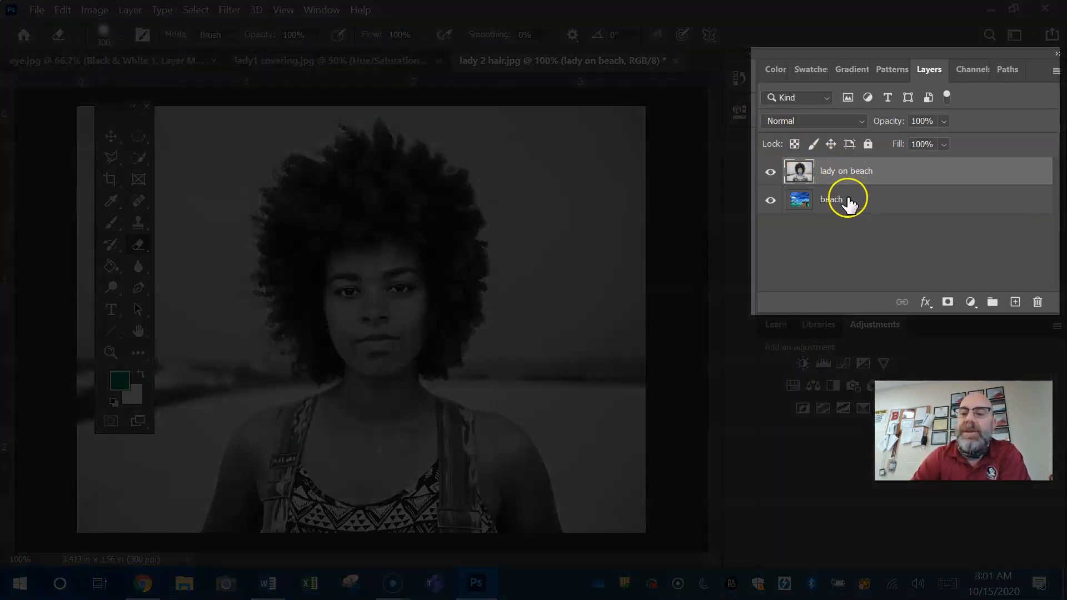
{"action": "left_click", "coordinate": [771, 174]}
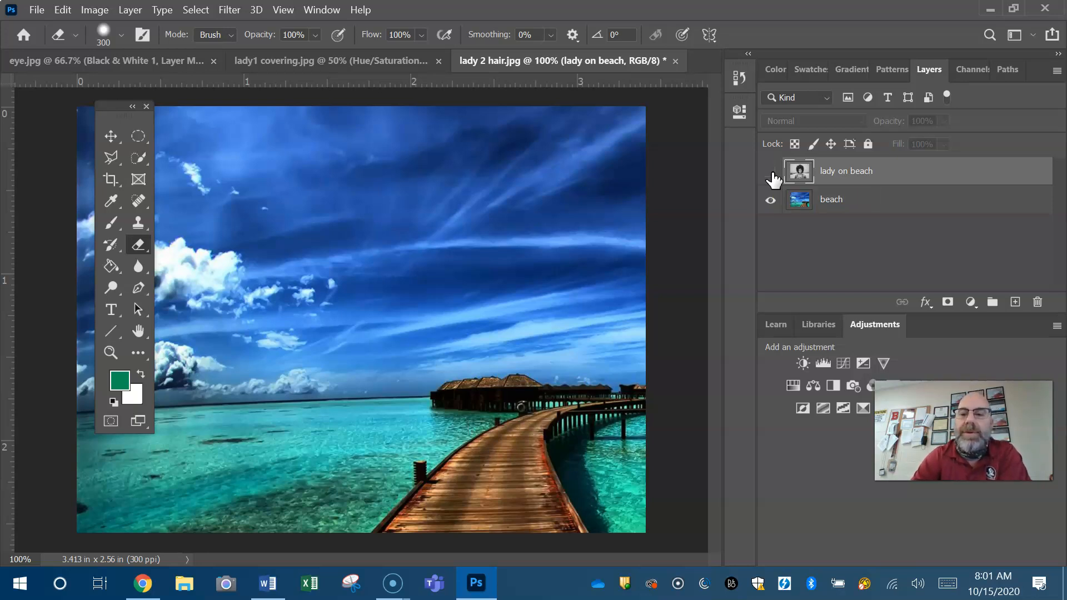
Show the "lady on beach" layer again and activate the Quick Selection tool
{"action": "left_click", "coordinate": [771, 173]}
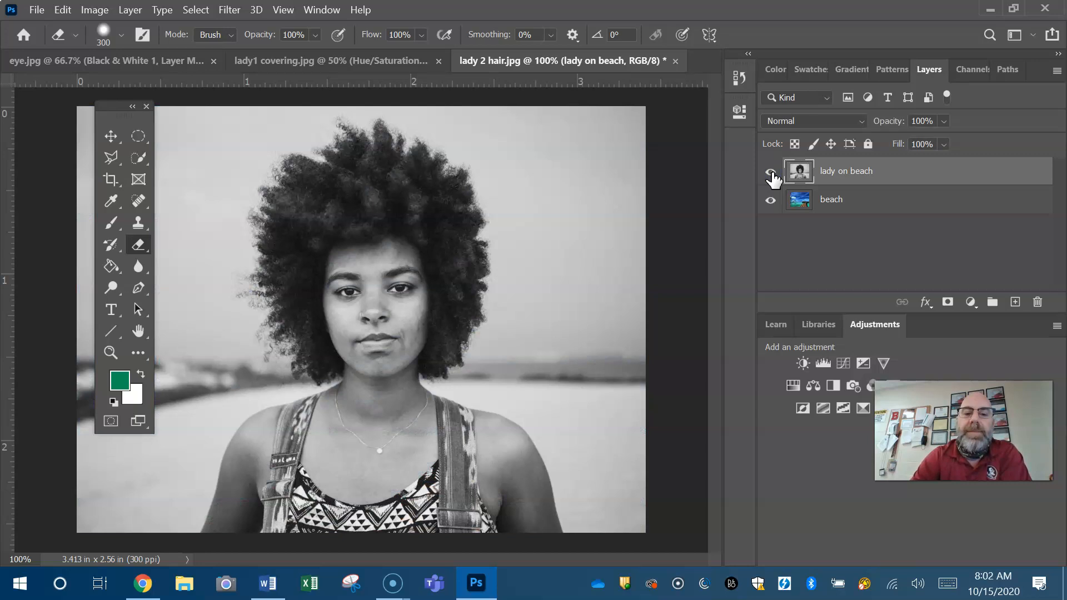
{"action": "mouse_move", "coordinate": [896, 172]}
{"action": "left_mouse_down"}
{"action": "mouse_move", "coordinate": [879, 178]}
{"action": "mouse_move", "coordinate": [882, 217]}
{"action": "mouse_move", "coordinate": [876, 174]}
{"action": "left_mouse_up"}
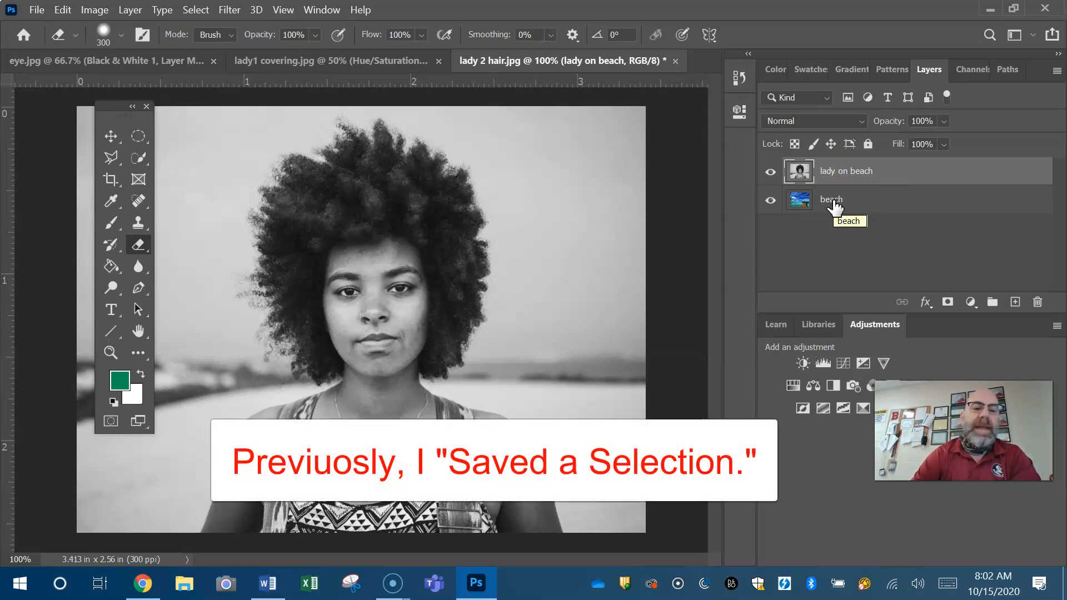
{"action": "left_click", "coordinate": [141, 161]}
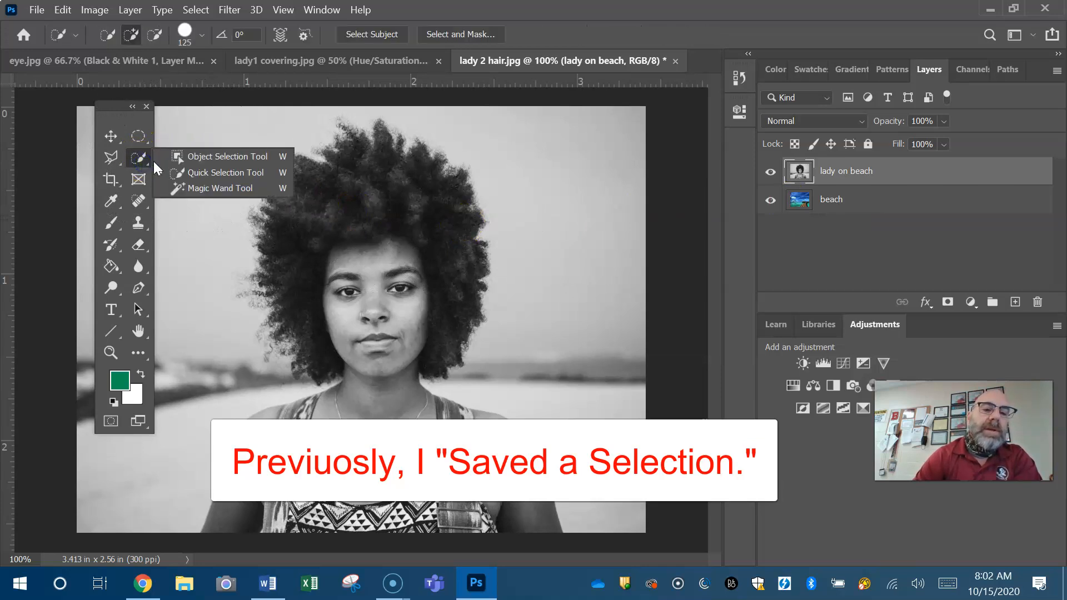
{"action": "left_click", "coordinate": [140, 154]}
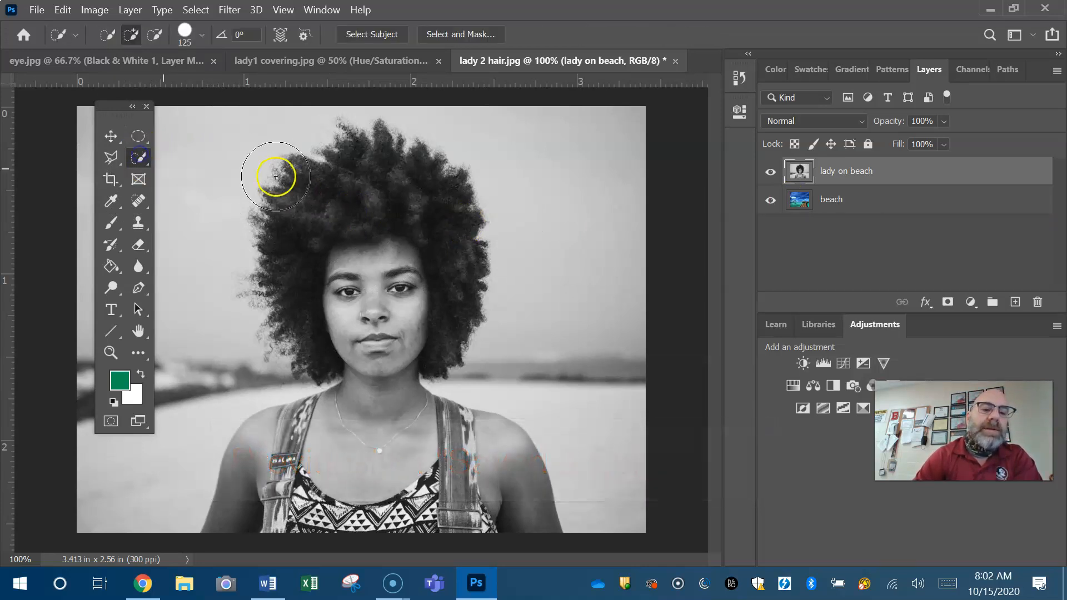
Load the saved "lady on beach" channel from lady 2 hair.jpg as a new selection around the woman
{"action": "left_click", "coordinate": [196, 10]}
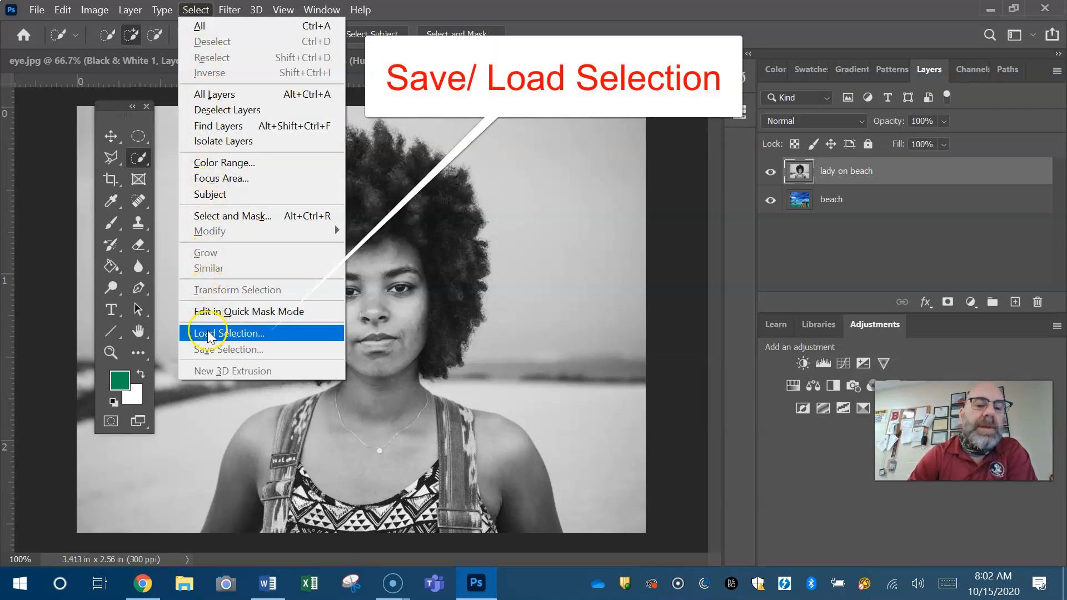
{"action": "left_click", "coordinate": [288, 332]}
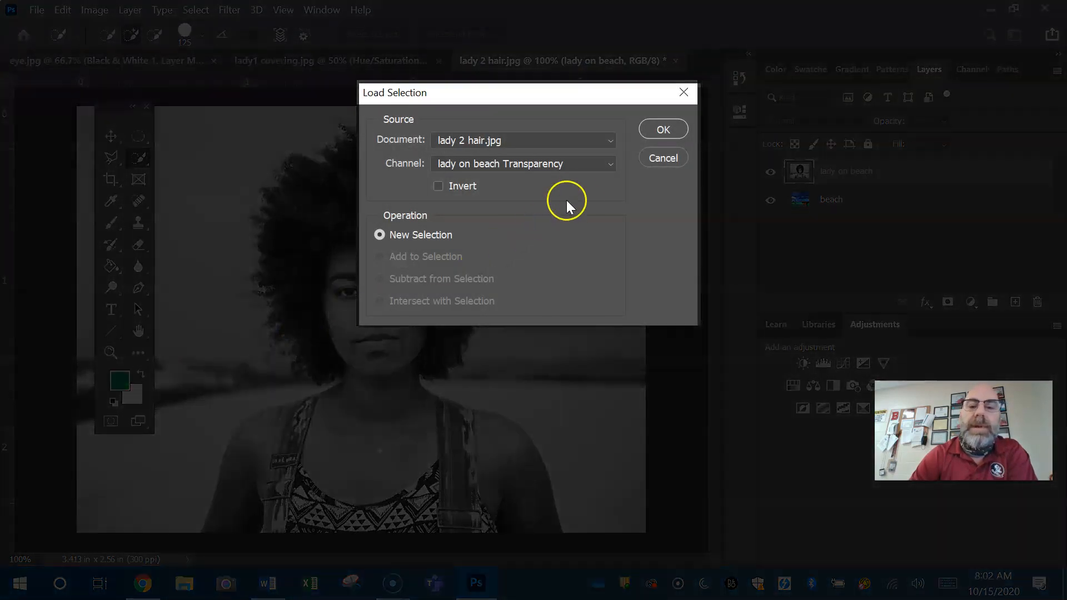
{"action": "left_click", "coordinate": [606, 165]}
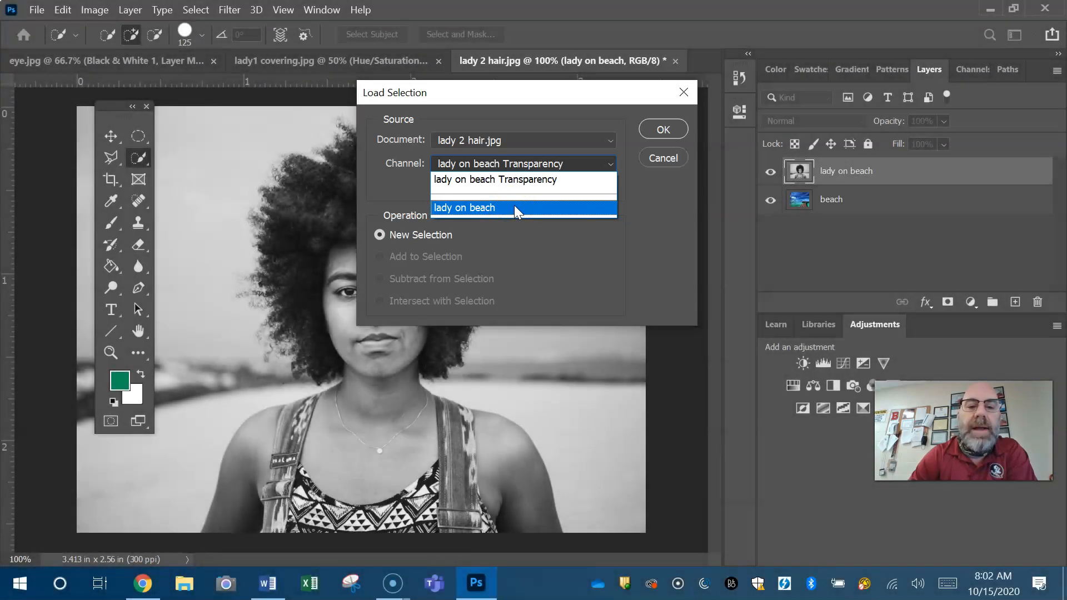
{"action": "left_click", "coordinate": [515, 207]}
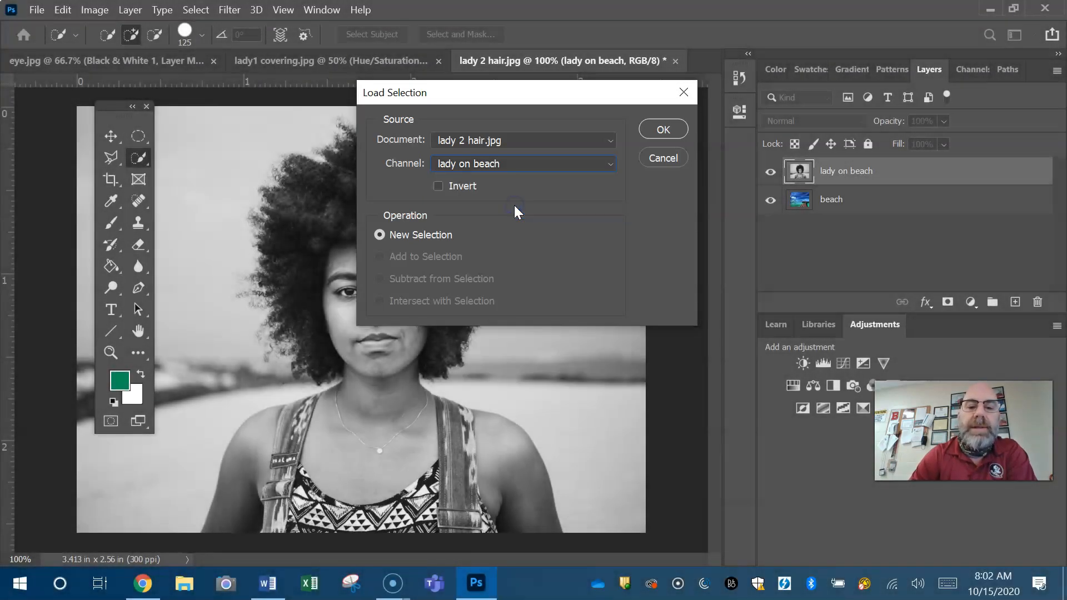
{"action": "left_click", "coordinate": [652, 129]}
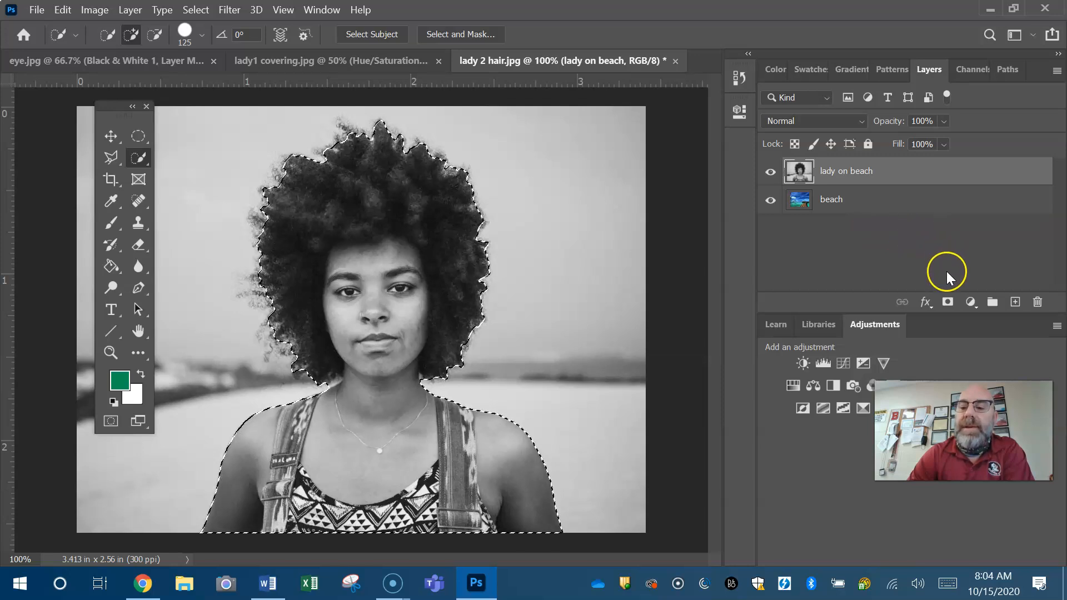
Mask the "lady on beach" layer with the loaded selection and move the woman to the left side of the beach scene
{"action": "left_click", "coordinate": [947, 303]}
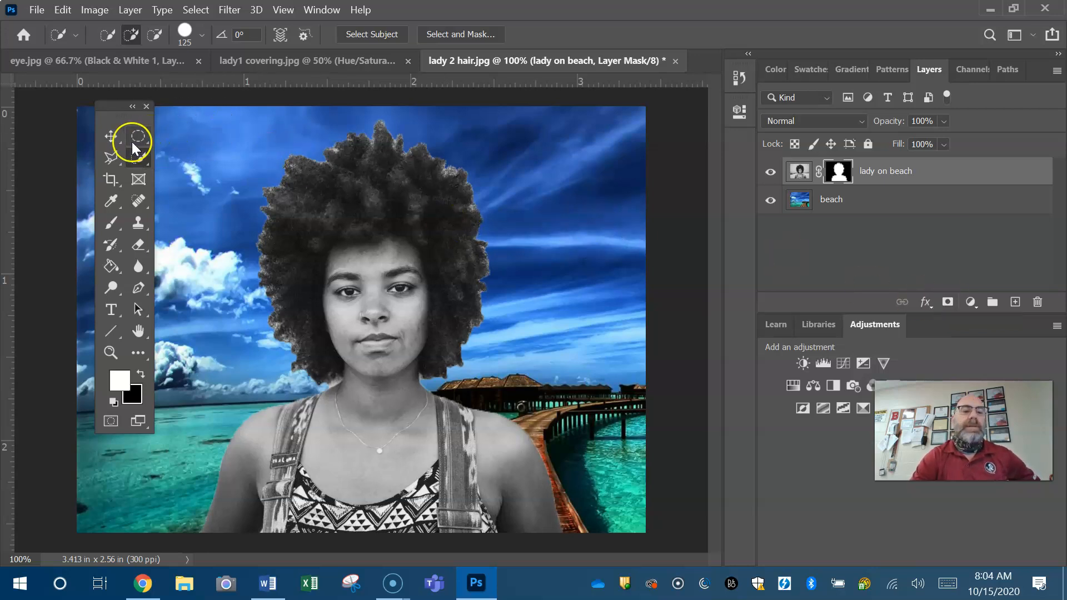
{"action": "left_click", "coordinate": [111, 136]}
{"action": "left_click_drag", "start_coordinate": [379, 225], "coordinate": [269, 240]}
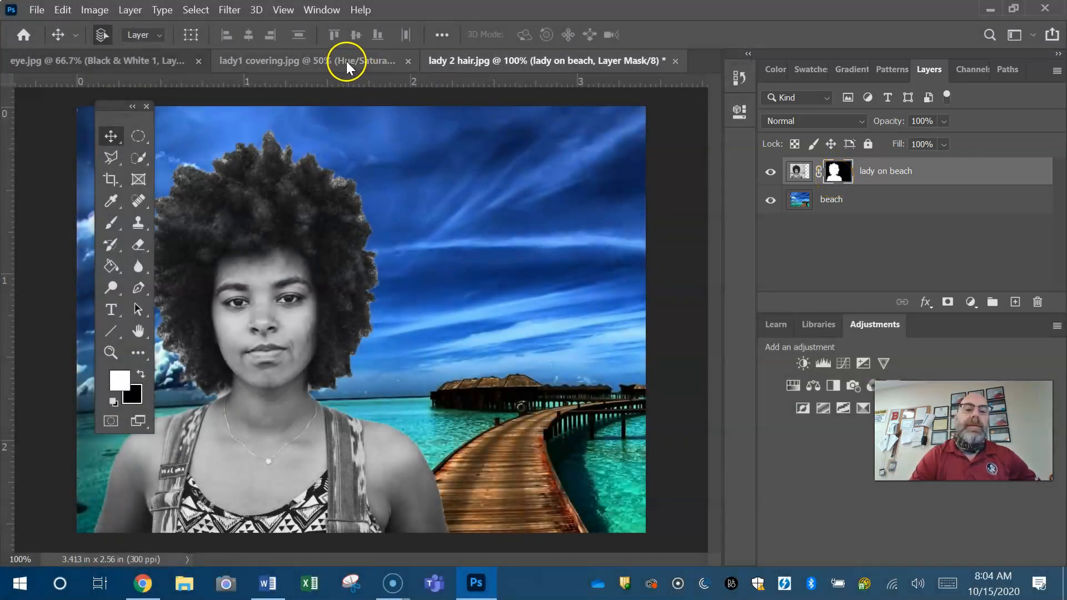
In lady1 covering.jpg, erase the Hue/Saturation mask over the background above and right of the woman with the 300 px eraser
{"action": "left_click", "coordinate": [345, 61]}
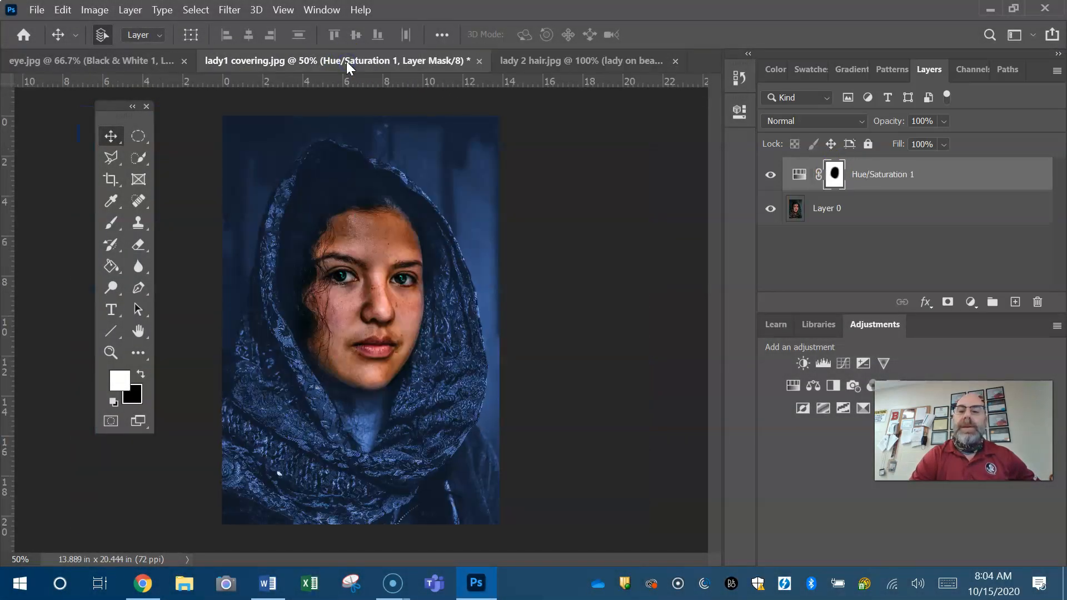
{"action": "left_click", "coordinate": [137, 244]}
{"action": "mouse_move", "coordinate": [347, 251]}
{"action": "left_mouse_down"}
{"action": "mouse_move", "coordinate": [452, 215]}
{"action": "mouse_move", "coordinate": [457, 162]}
{"action": "mouse_move", "coordinate": [500, 179]}
{"action": "mouse_move", "coordinate": [437, 149]}
{"action": "mouse_move", "coordinate": [484, 179]}
{"action": "mouse_move", "coordinate": [505, 239]}
{"action": "mouse_move", "coordinate": [481, 148]}
{"action": "mouse_move", "coordinate": [369, 103]}
{"action": "mouse_move", "coordinate": [433, 135]}
{"action": "mouse_move", "coordinate": [512, 226]}
{"action": "mouse_move", "coordinate": [521, 415]}
{"action": "left_mouse_up"}
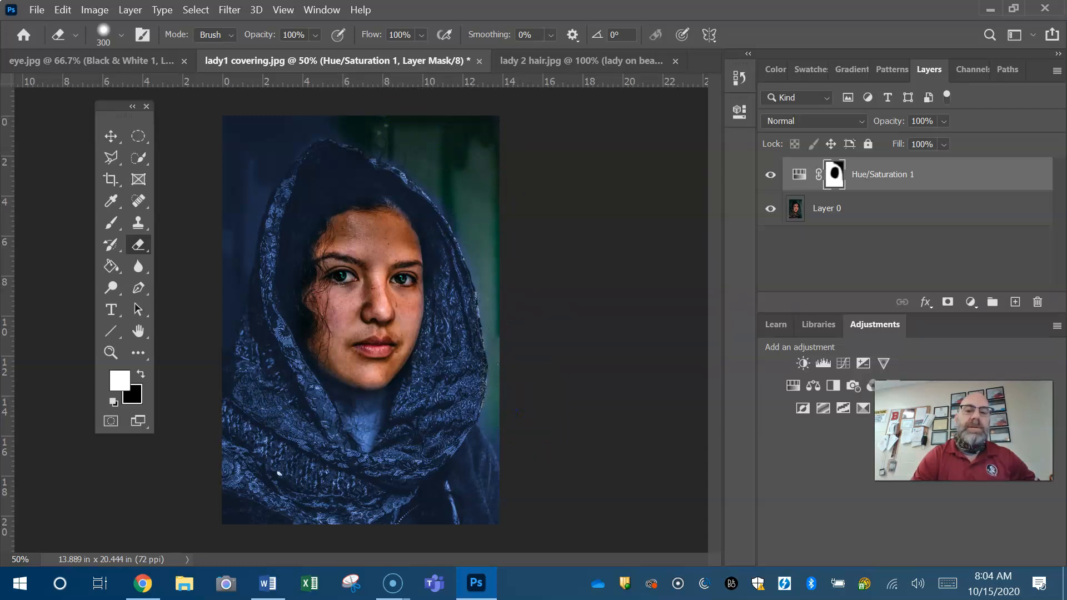
Review the masked results in eye.jpg and lady1 covering.jpg, and return to lady 2 hair.jpg
{"action": "left_click", "coordinate": [121, 59]}
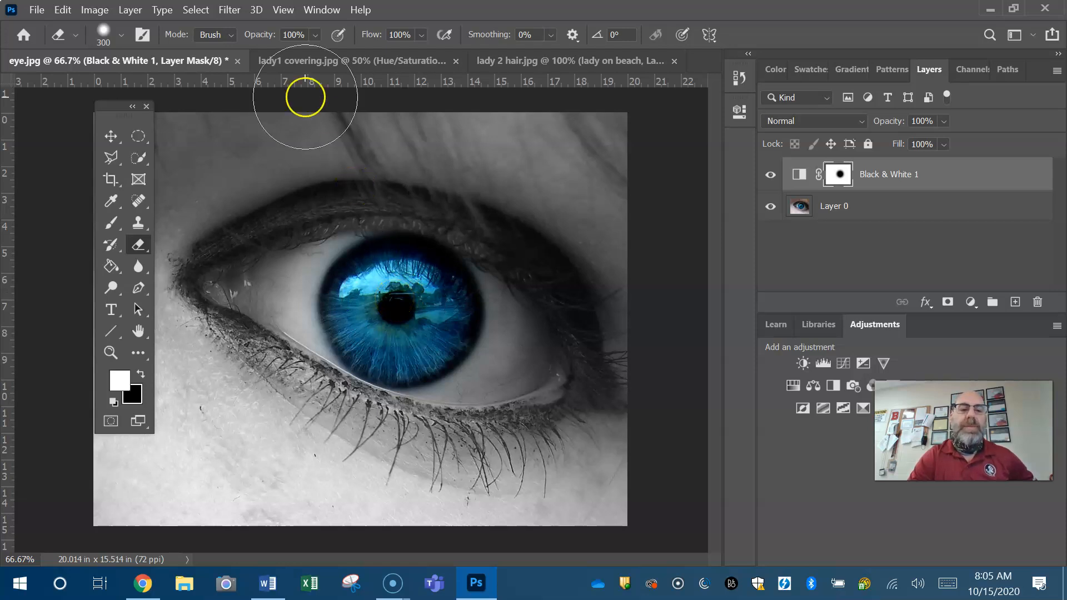
{"action": "left_click", "coordinate": [290, 62]}
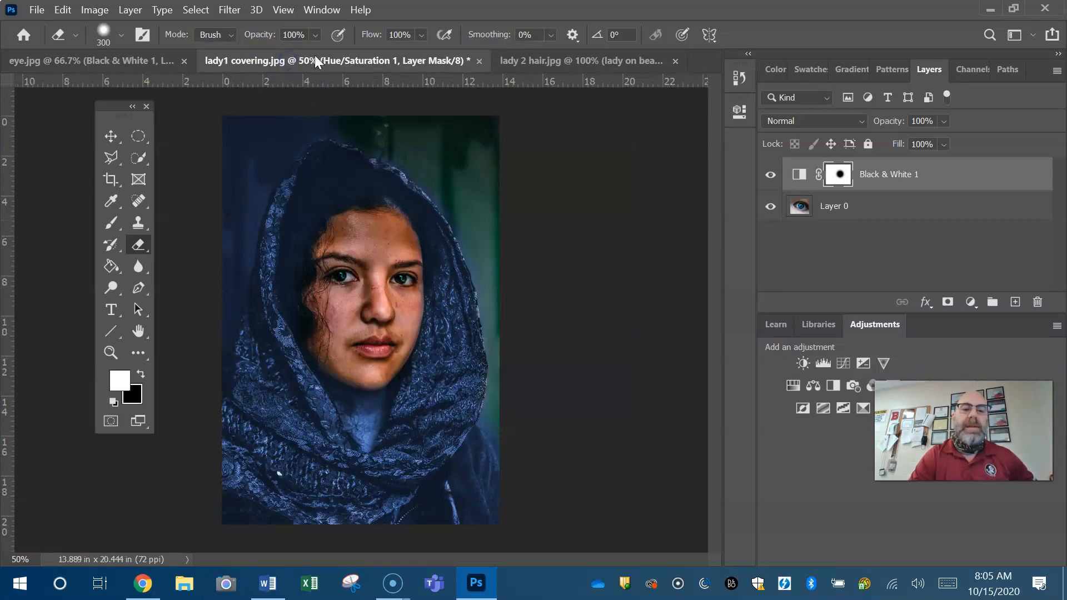
{"action": "left_click", "coordinate": [531, 58]}
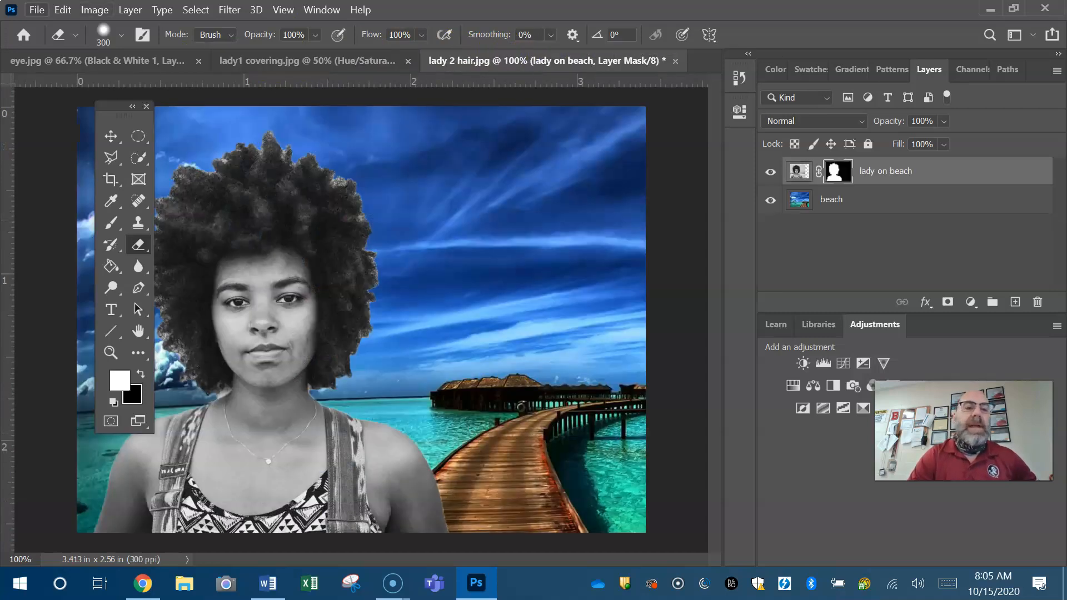
{"action": "left_click", "coordinate": [94, 10]}
{"action": "mouse_move", "coordinate": [109, 51]}
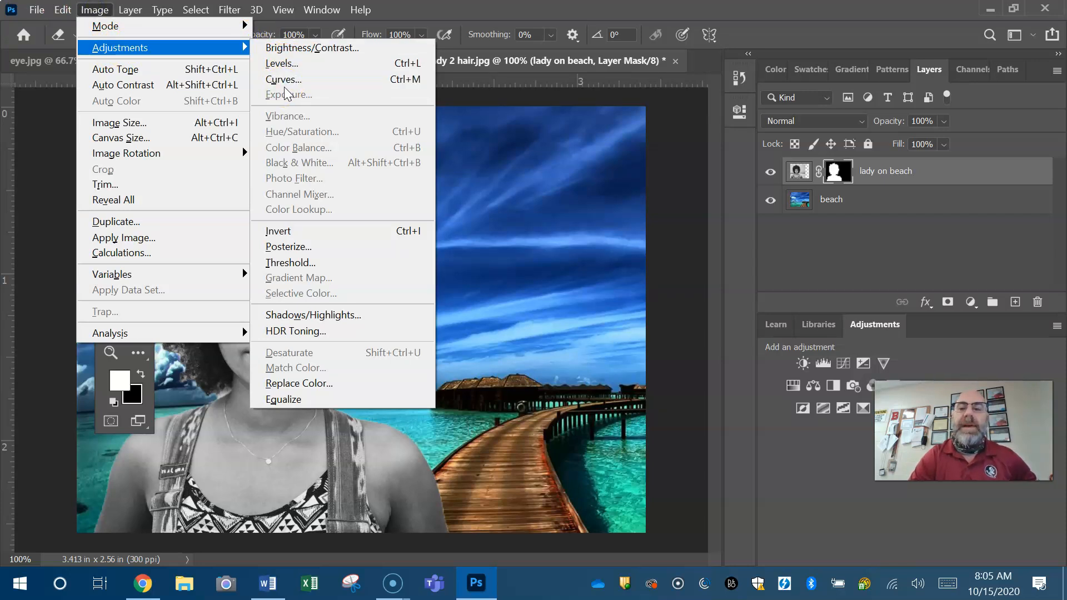
{"action": "left_click", "coordinate": [800, 443]}
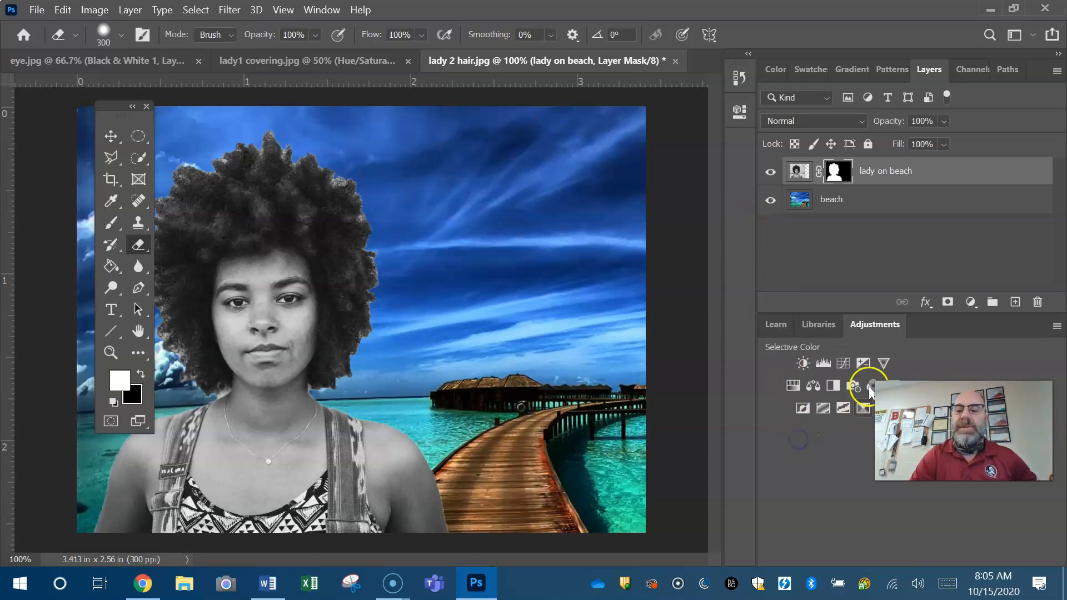